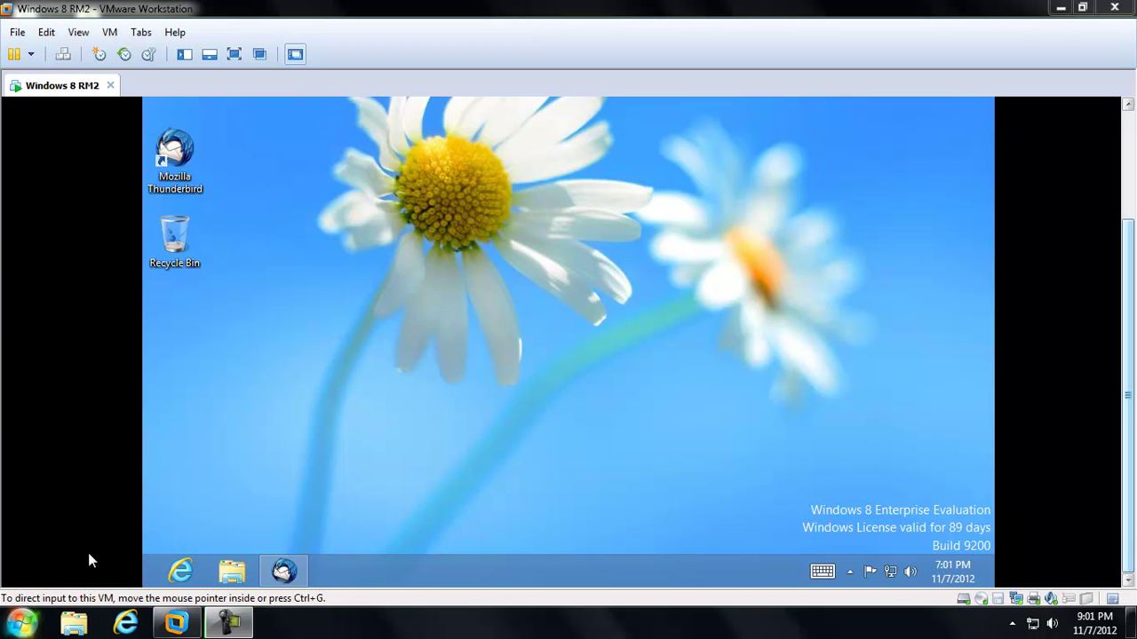
Step: Open the Start screen, scroll through its tiles, and go back to the desktop
{"action": "left_click", "coordinate": [147, 578]}
{"action": "left_click", "coordinate": [146, 577]}
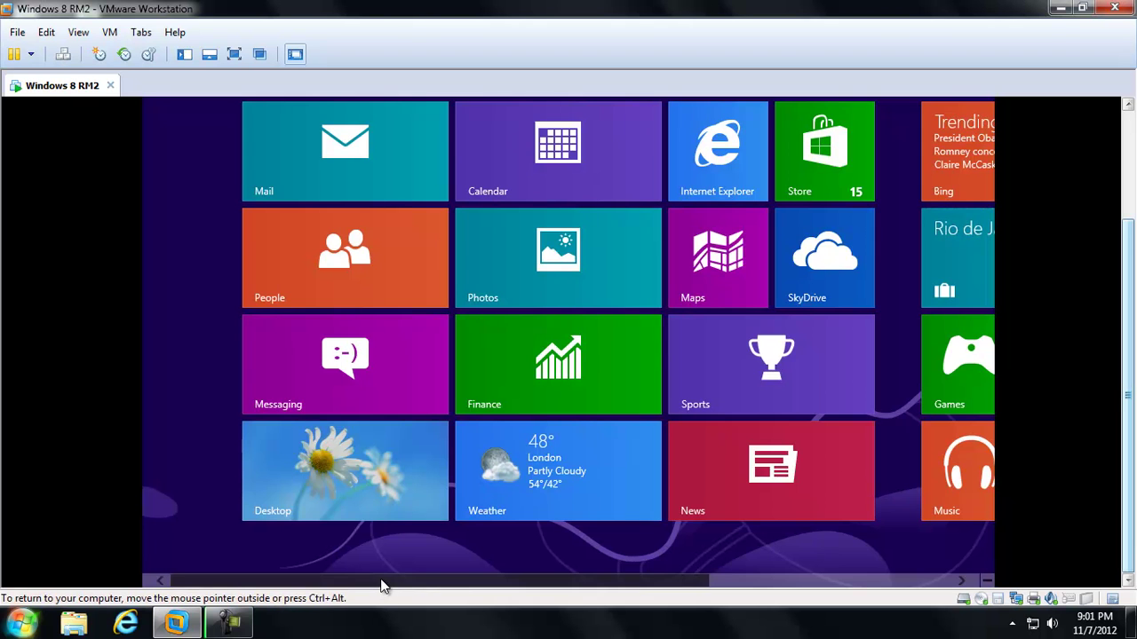
{"action": "left_click_drag", "start_coordinate": [385, 586], "coordinate": [435, 588]}
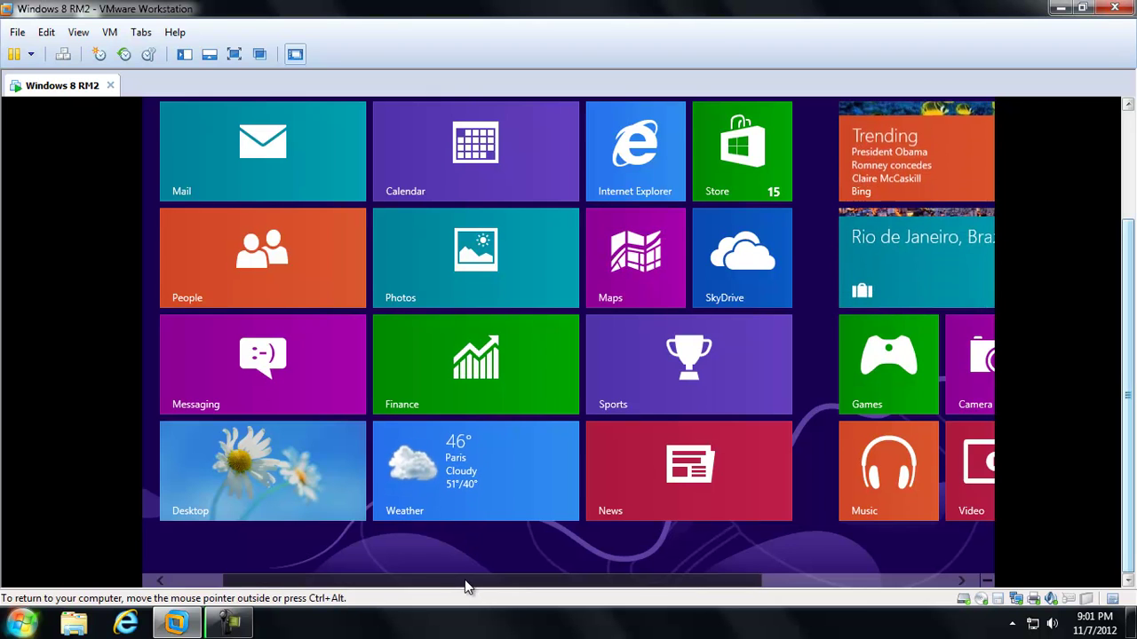
{"action": "left_click_drag", "start_coordinate": [466, 578], "coordinate": [337, 586]}
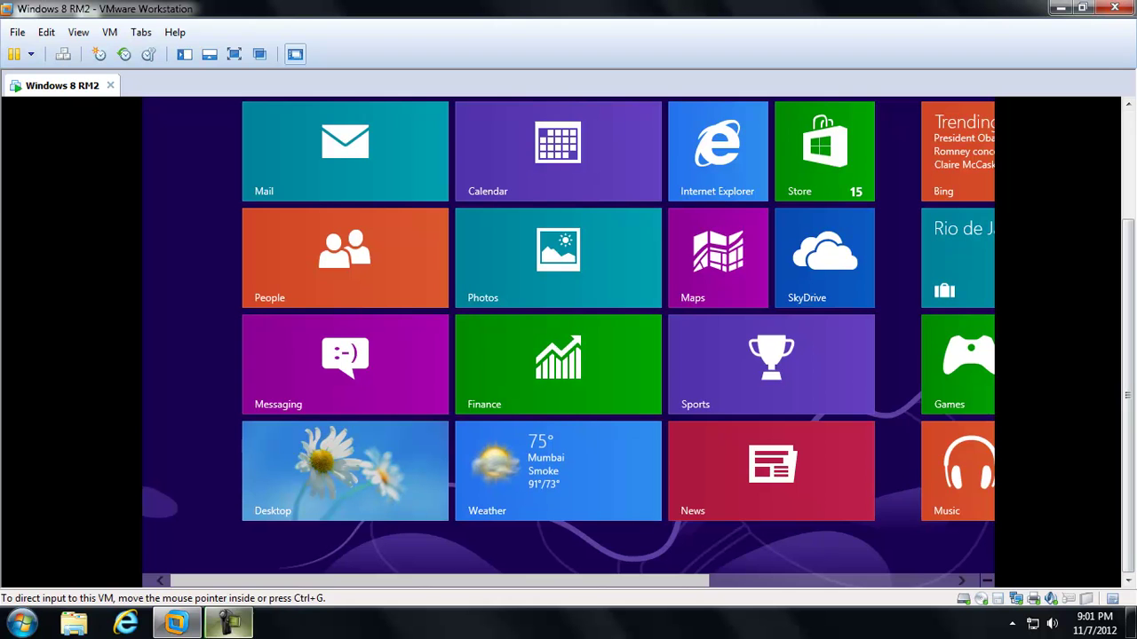
{"action": "left_click", "coordinate": [331, 488]}
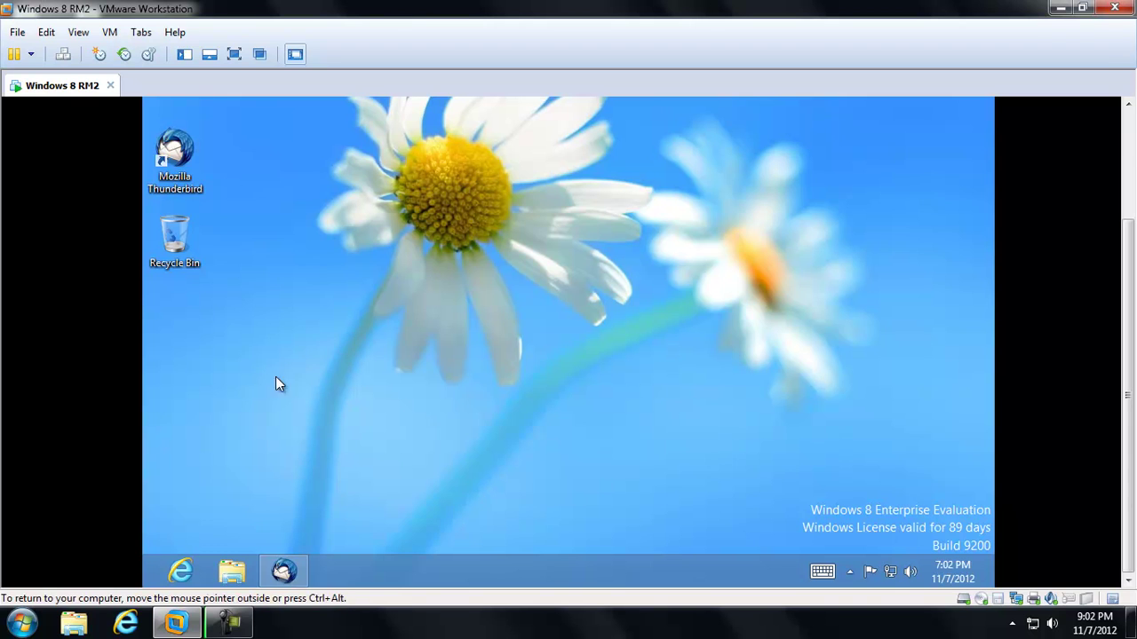
Step: Switch the virtual machine to full screen and open Start from the bottom-left corner
{"action": "mouse_move", "coordinate": [144, 588]}
{"action": "mouse_move", "coordinate": [992, 584]}
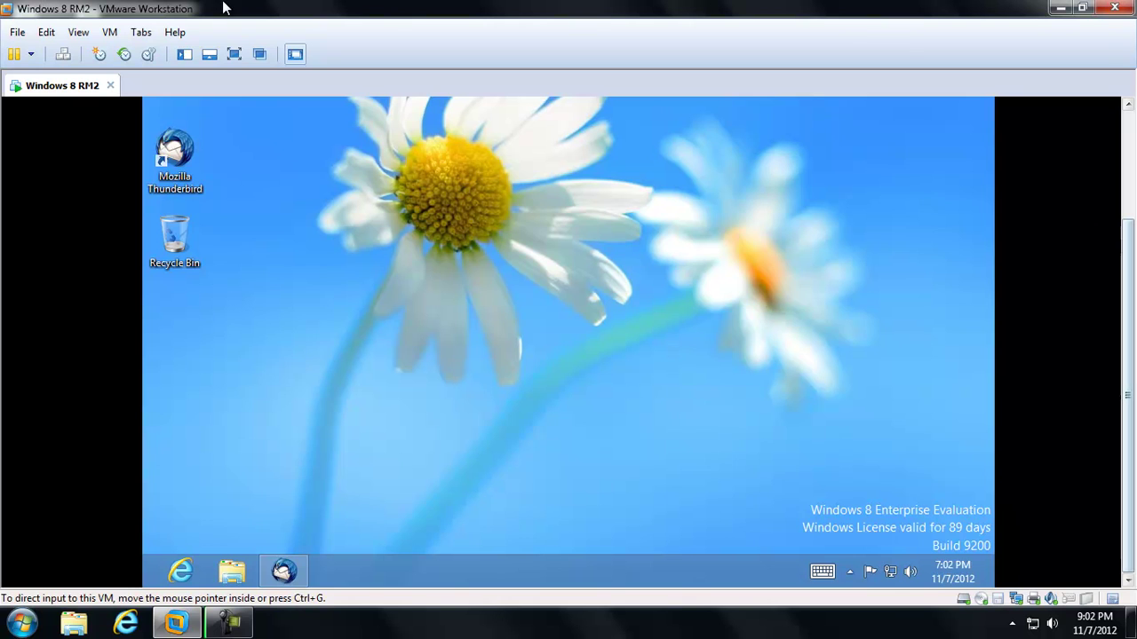
{"action": "left_click", "coordinate": [233, 55]}
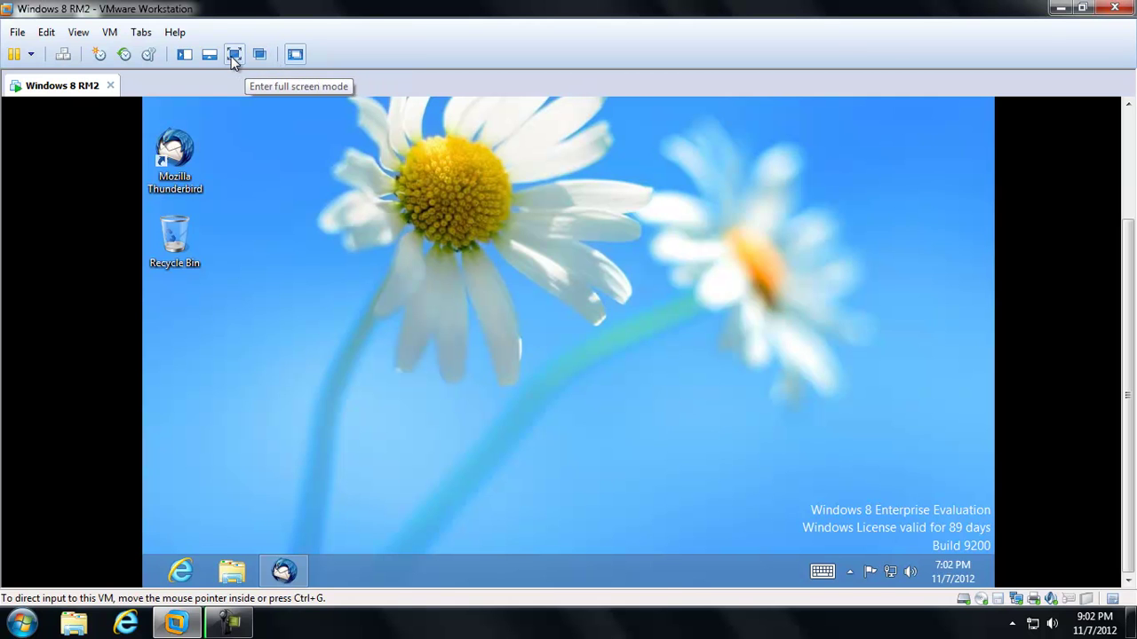
{"action": "left_click", "coordinate": [231, 56]}
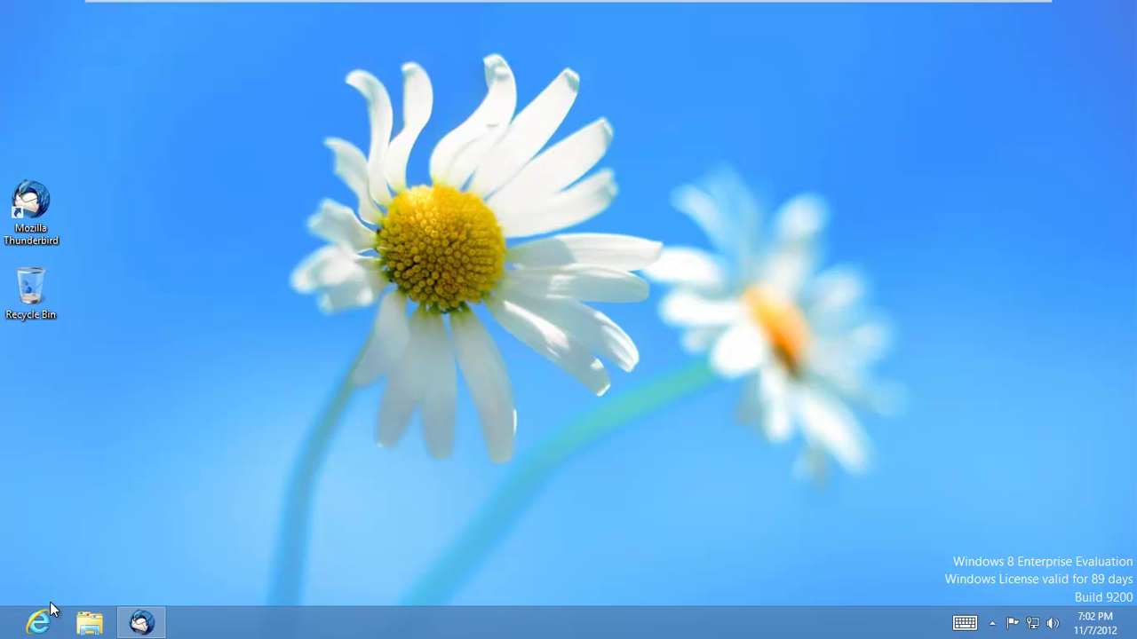
{"action": "mouse_move", "coordinate": [1135, 2]}
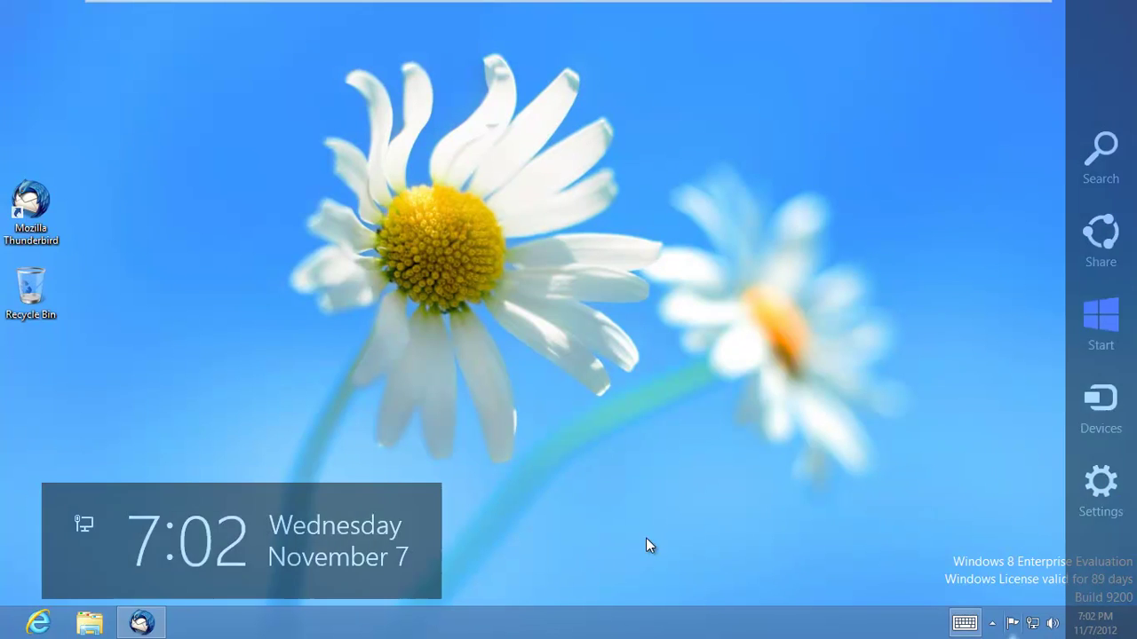
{"action": "mouse_move", "coordinate": [2, 638]}
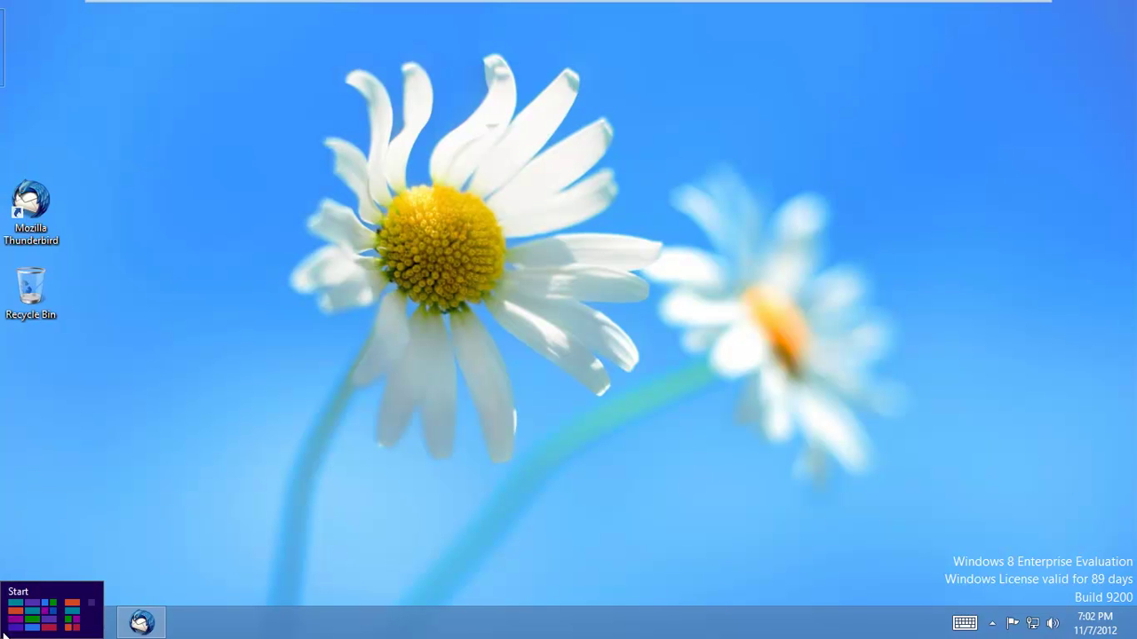
{"action": "left_click", "coordinate": [13, 622]}
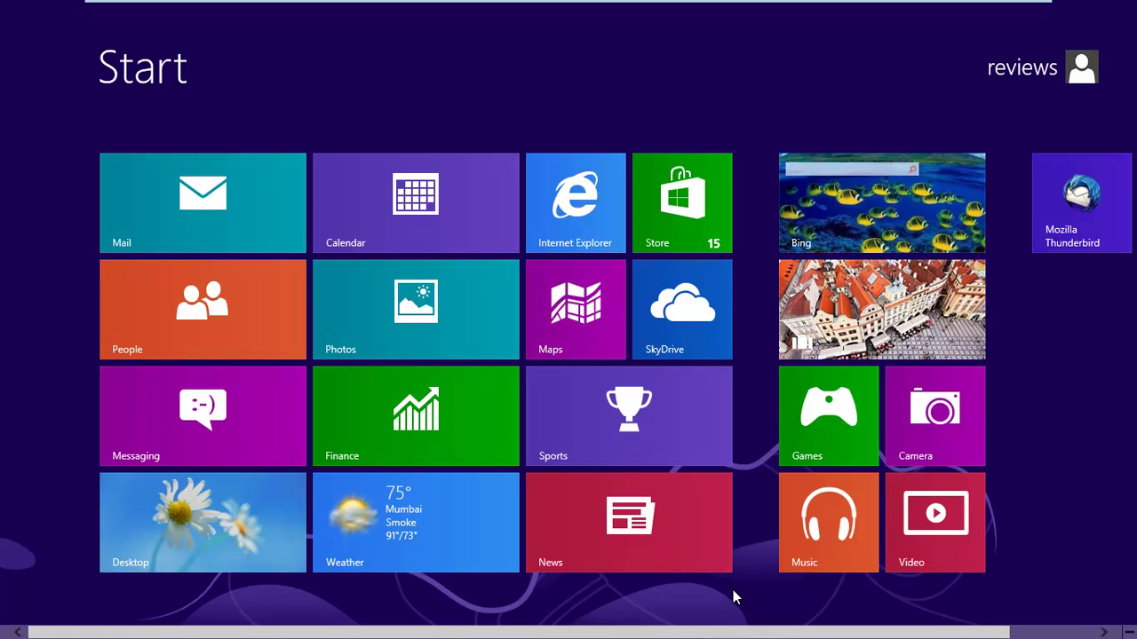
Step: From the All apps list, pin Control Panel and Computer to the Start screen
{"action": "right_click", "coordinate": [697, 616]}
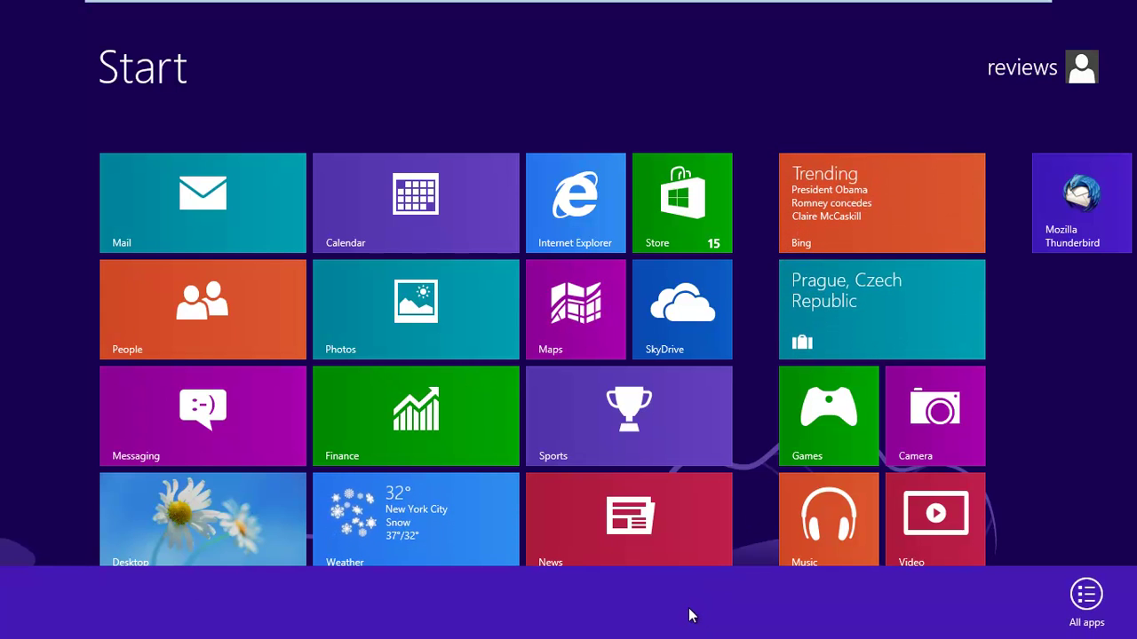
{"action": "left_click", "coordinate": [1083, 596]}
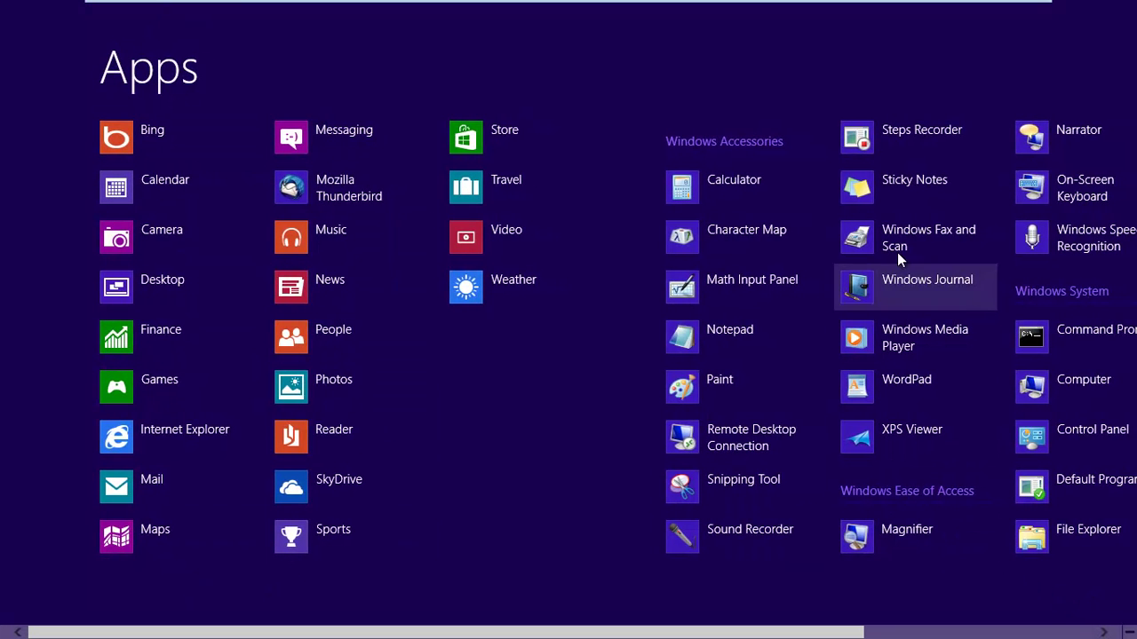
{"action": "left_click_drag", "start_coordinate": [582, 631], "coordinate": [837, 619]}
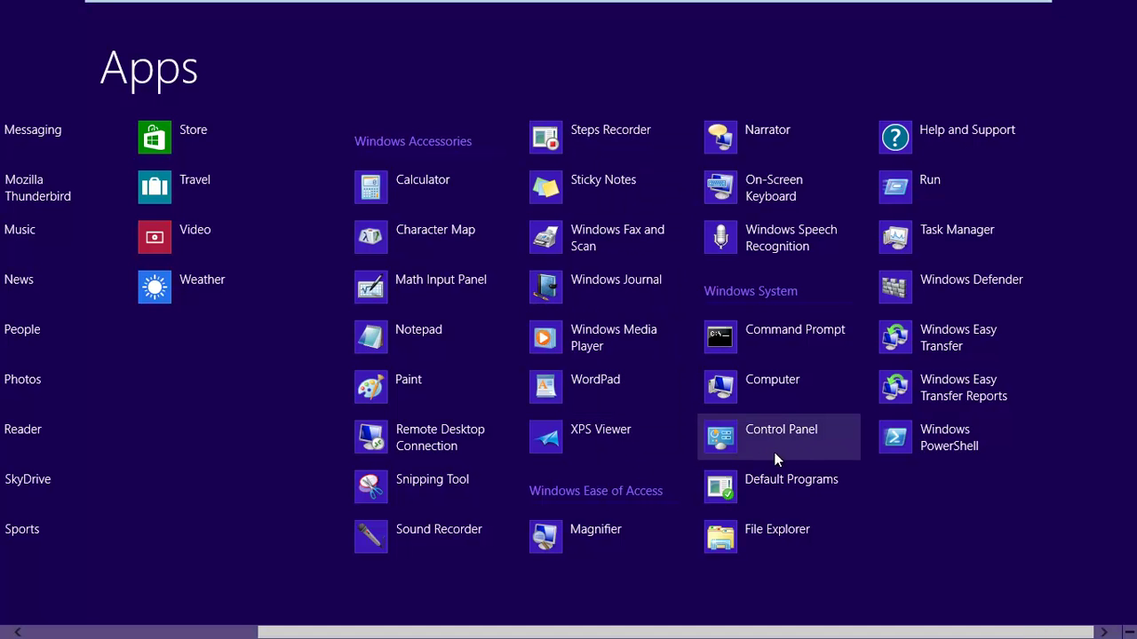
{"action": "right_click", "coordinate": [826, 434]}
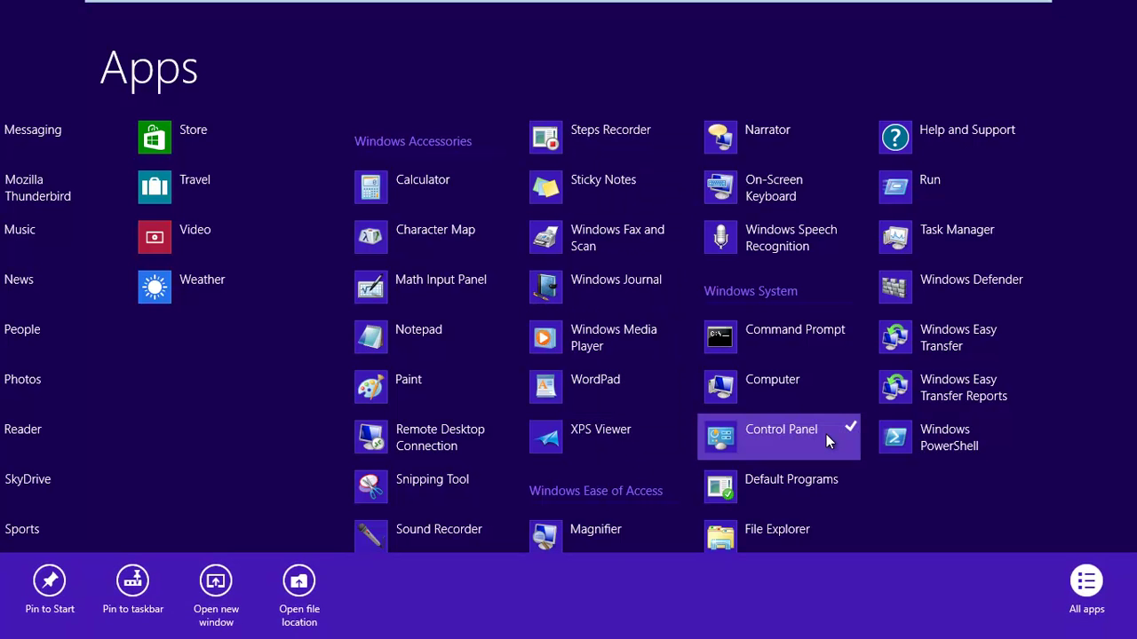
{"action": "left_click", "coordinate": [49, 587]}
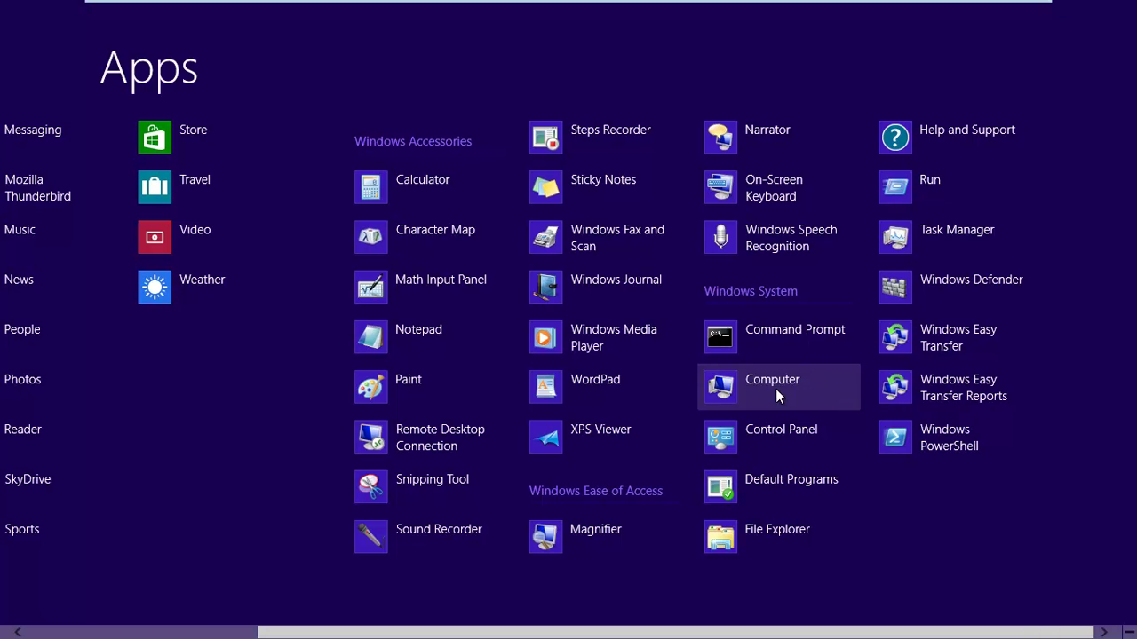
{"action": "right_click", "coordinate": [823, 380]}
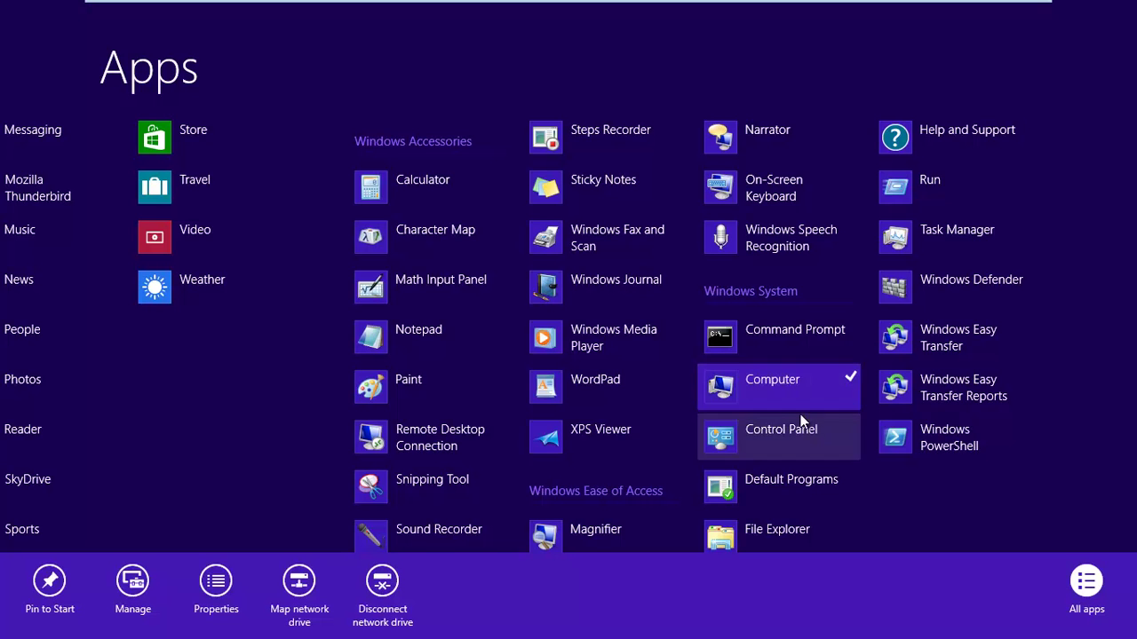
{"action": "left_click", "coordinate": [52, 586]}
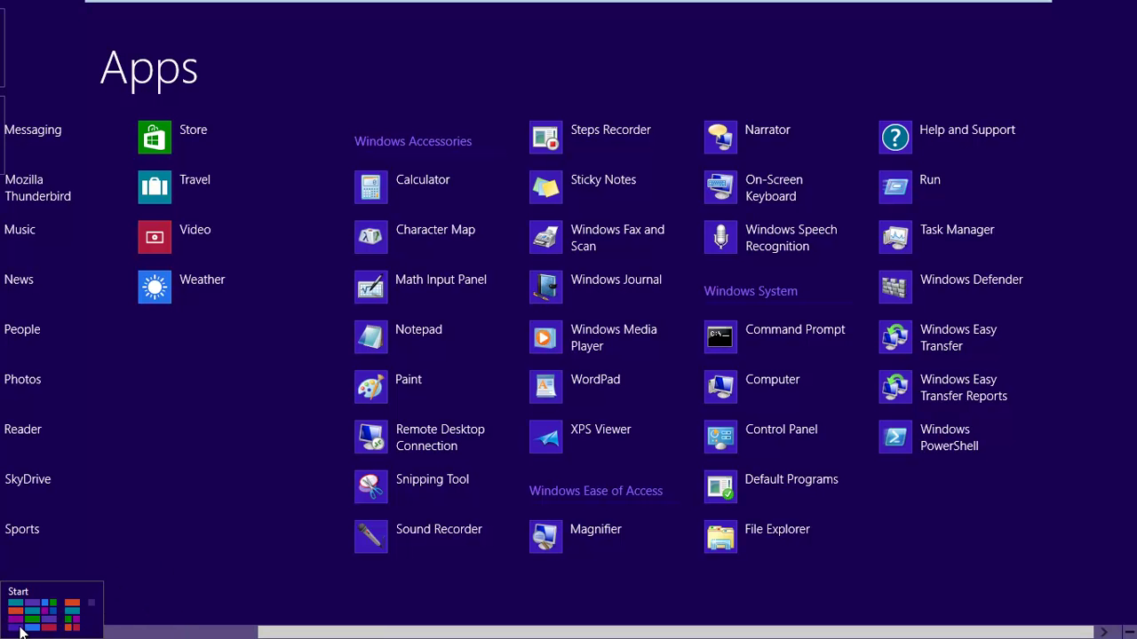
Step: Launch Control Panel from its new Start screen tile
{"action": "left_click", "coordinate": [22, 631]}
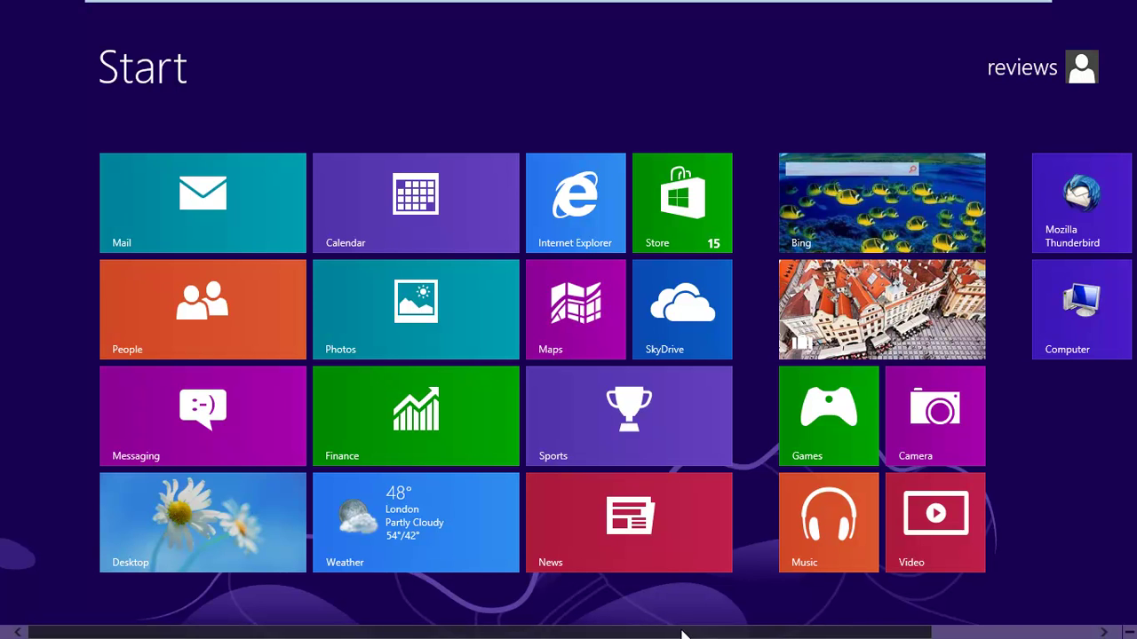
{"action": "scroll", "coordinate": [682, 634], "scroll_direction": "down", "scroll_amount": 2}
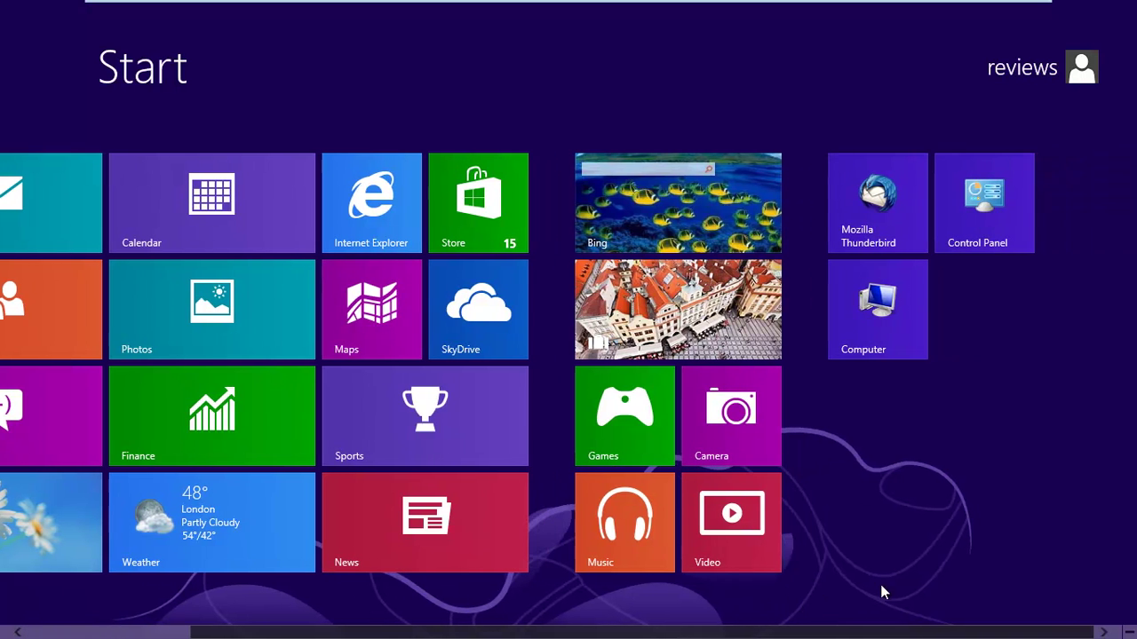
{"action": "left_click", "coordinate": [989, 211]}
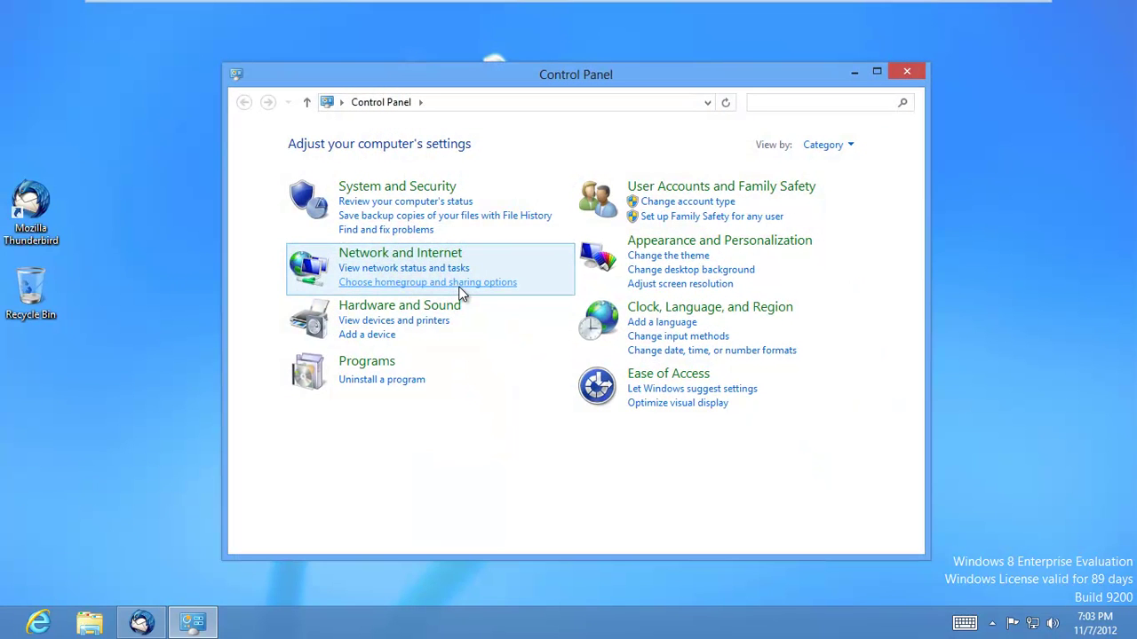
Step: Launch Computer from its Start tile, then close the Computer and Control Panel windows
{"action": "mouse_move", "coordinate": [2, 638]}
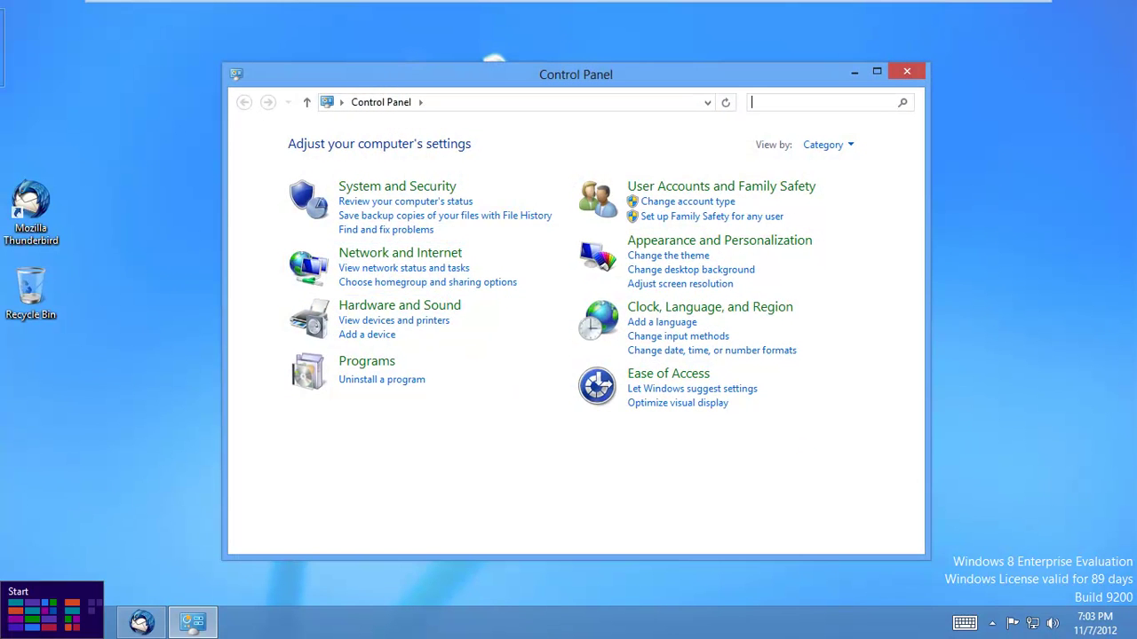
{"action": "left_click", "coordinate": [17, 627]}
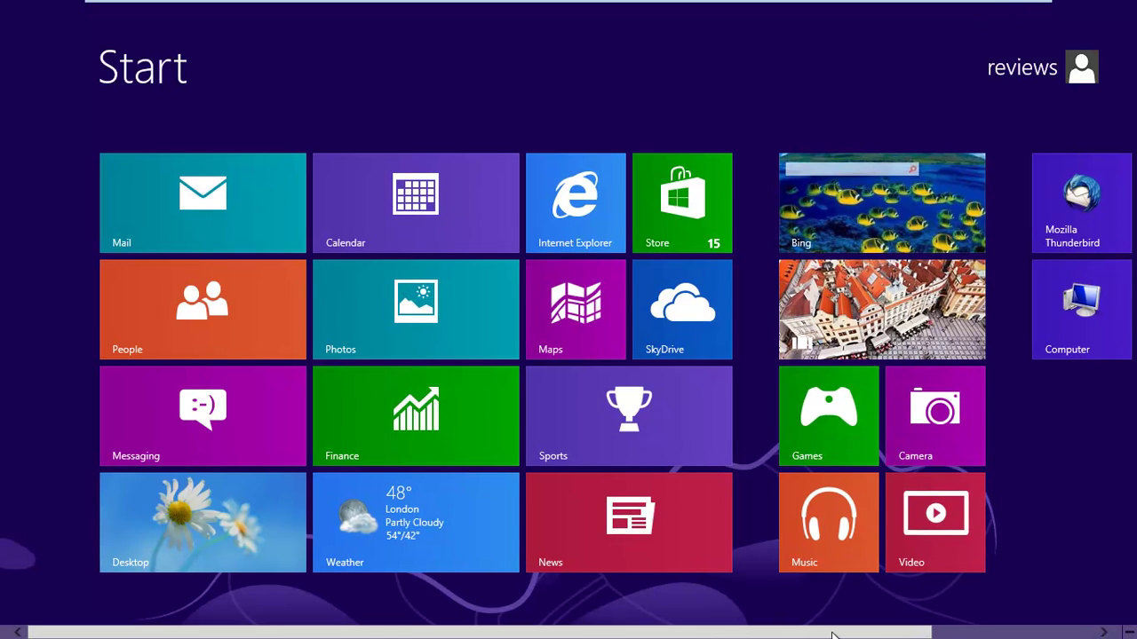
{"action": "scroll", "coordinate": [832, 634], "scroll_direction": "down", "scroll_amount": 3}
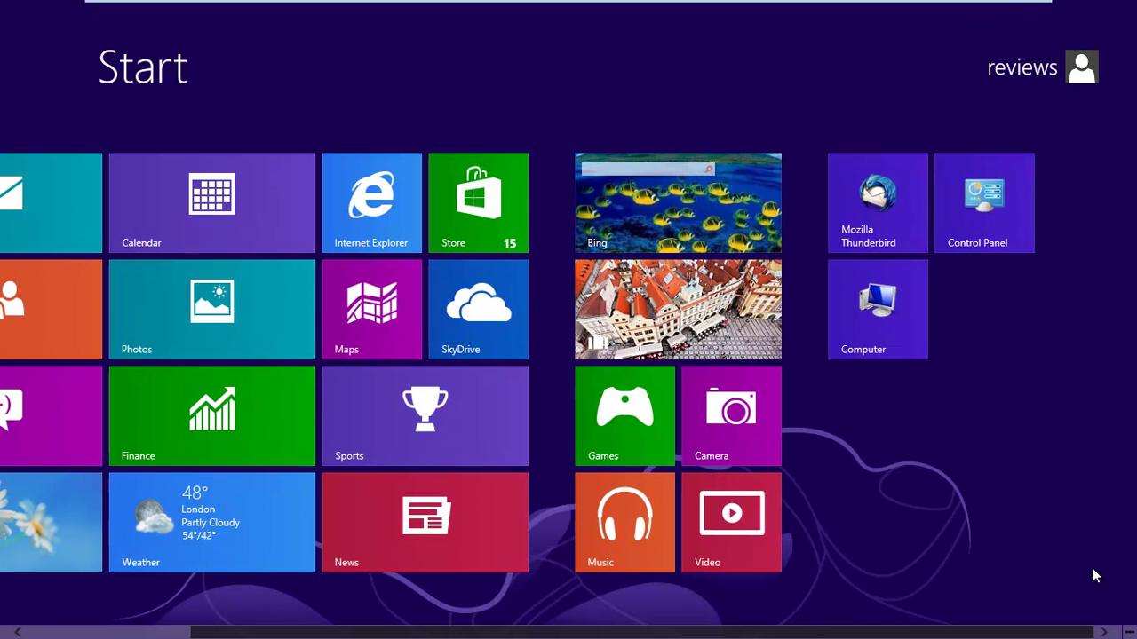
{"action": "left_click", "coordinate": [872, 323]}
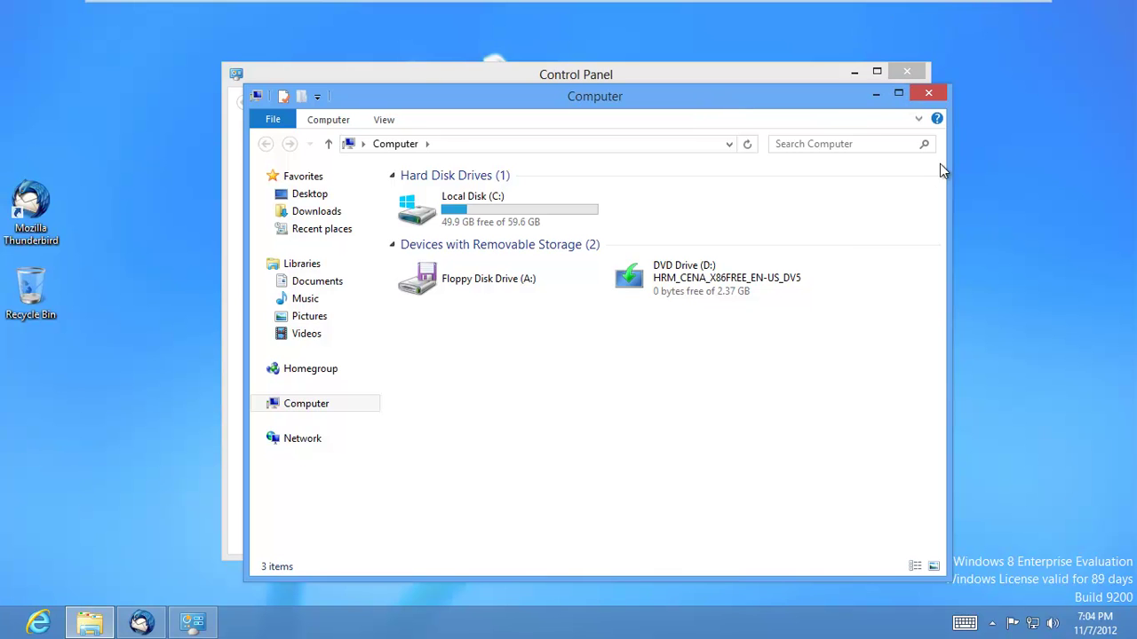
{"action": "left_click", "coordinate": [929, 94]}
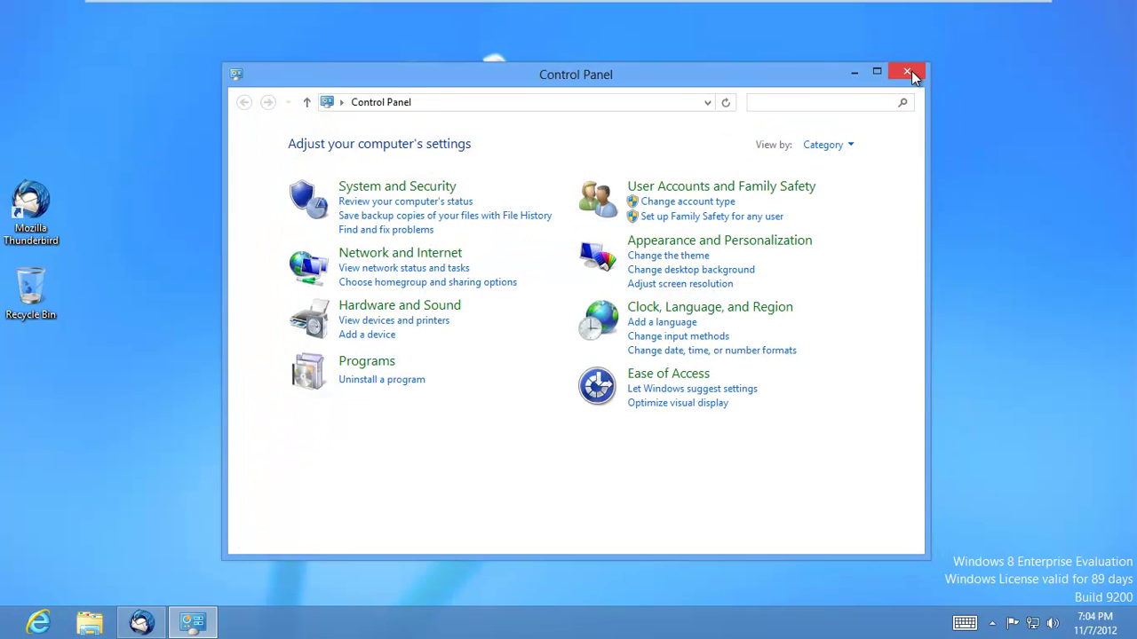
{"action": "left_click", "coordinate": [1041, 73]}
Step: Return to the desktop through the Start screen's Desktop tile
{"action": "mouse_move", "coordinate": [2, 636]}
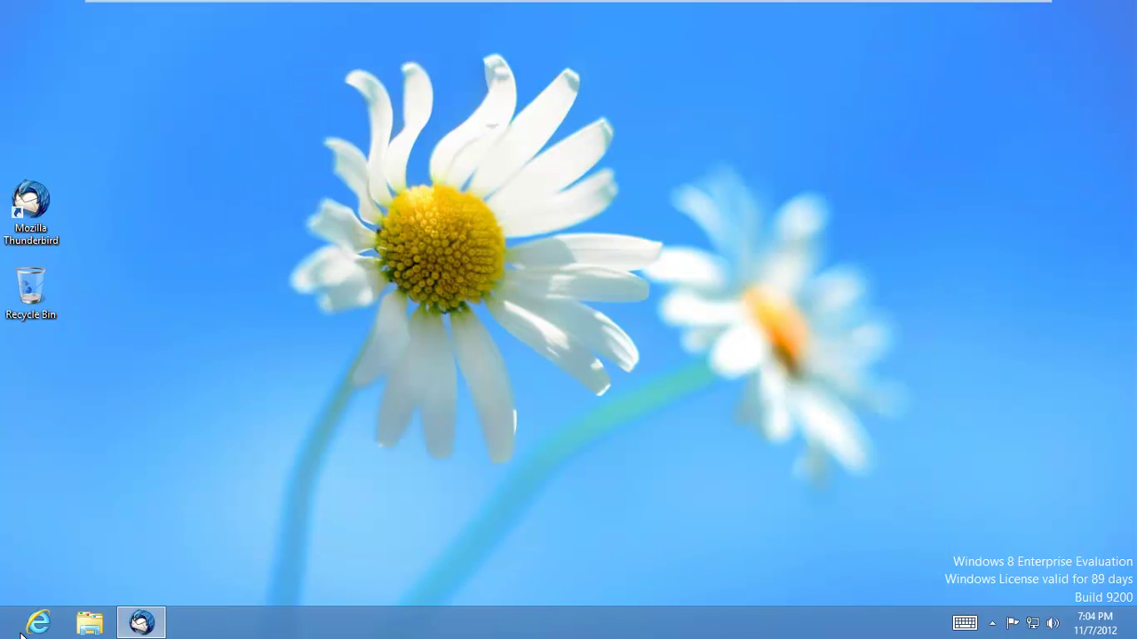
{"action": "left_click", "coordinate": [19, 632]}
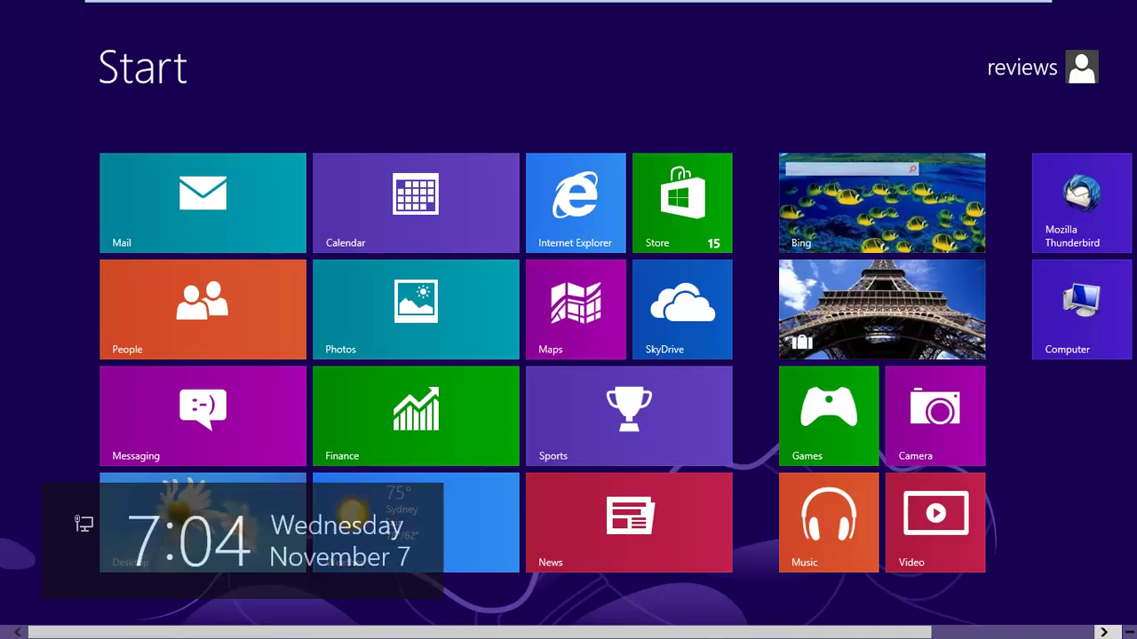
{"action": "left_click", "coordinate": [165, 501]}
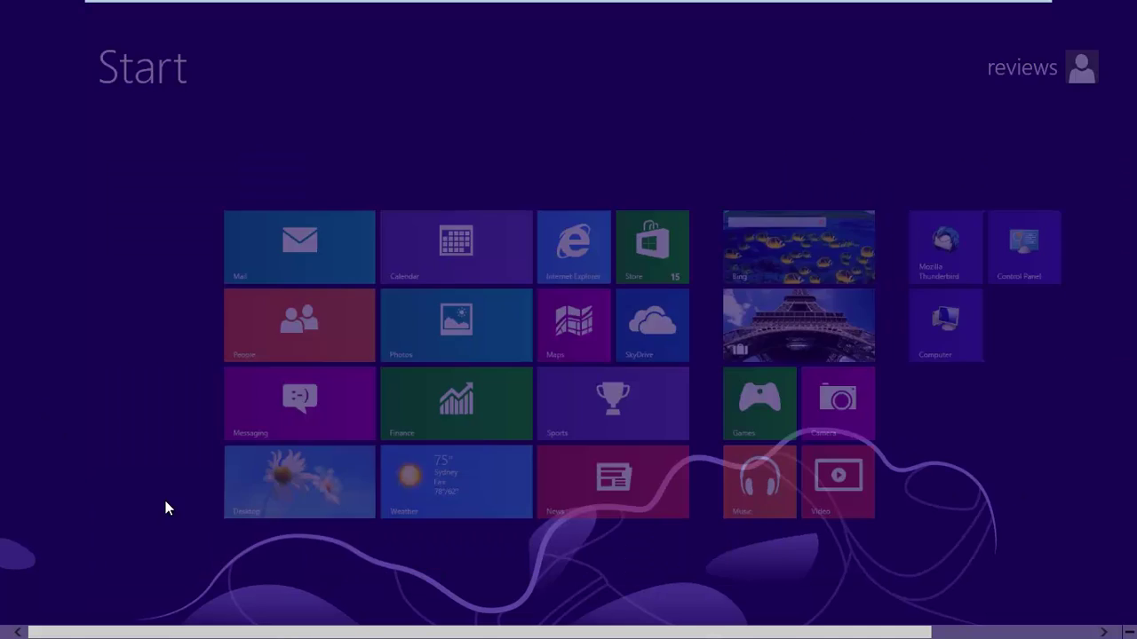
Step: Enable desktop icons including the user's files in Desktop Icon Settings, then close Personalization
{"action": "right_click", "coordinate": [169, 107]}
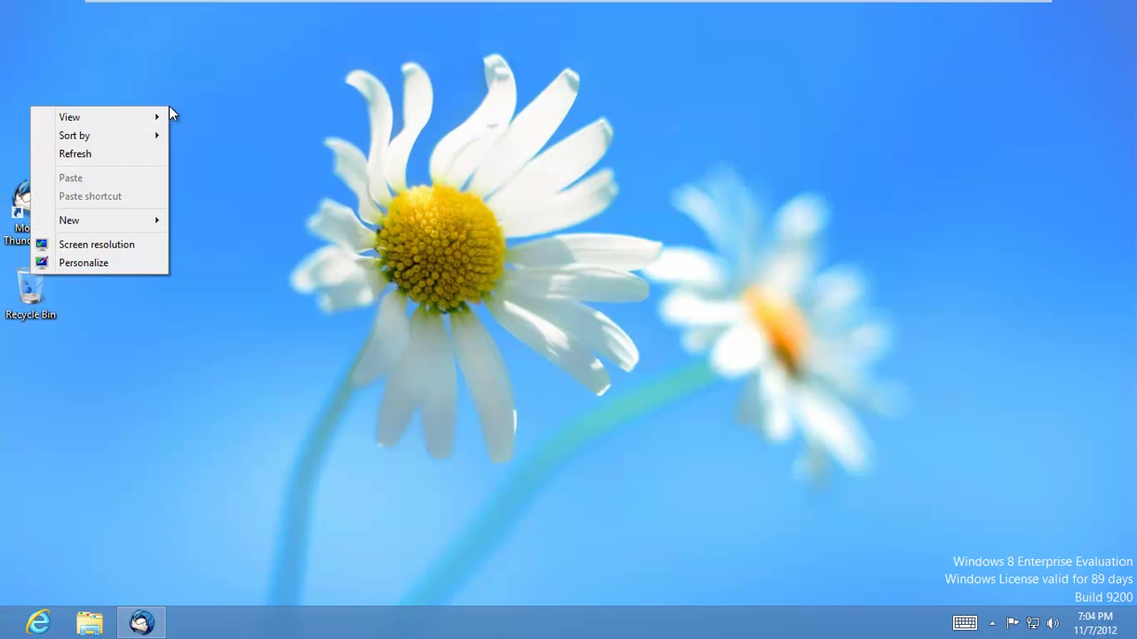
{"action": "left_click", "coordinate": [71, 264]}
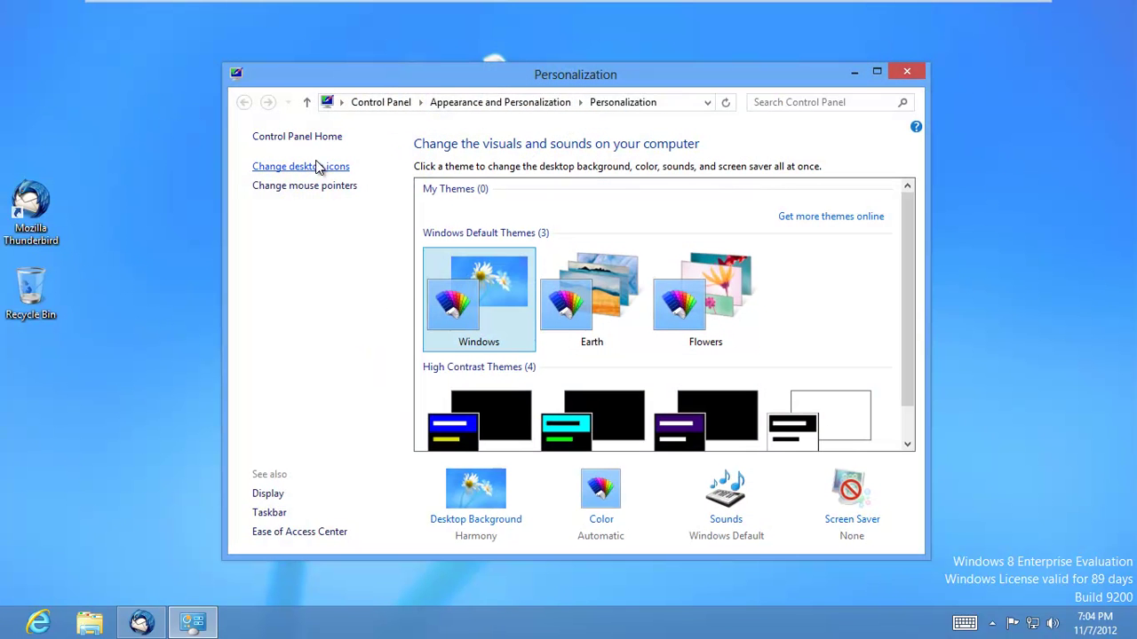
{"action": "left_click", "coordinate": [315, 169]}
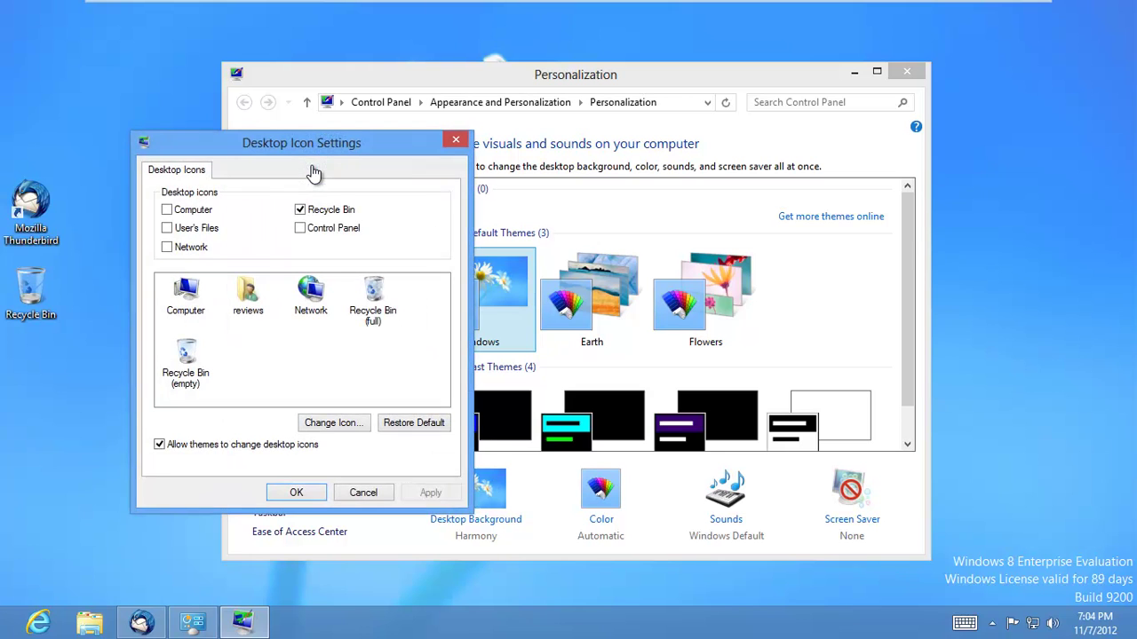
{"action": "left_click", "coordinate": [197, 228]}
{"action": "left_click", "coordinate": [428, 494]}
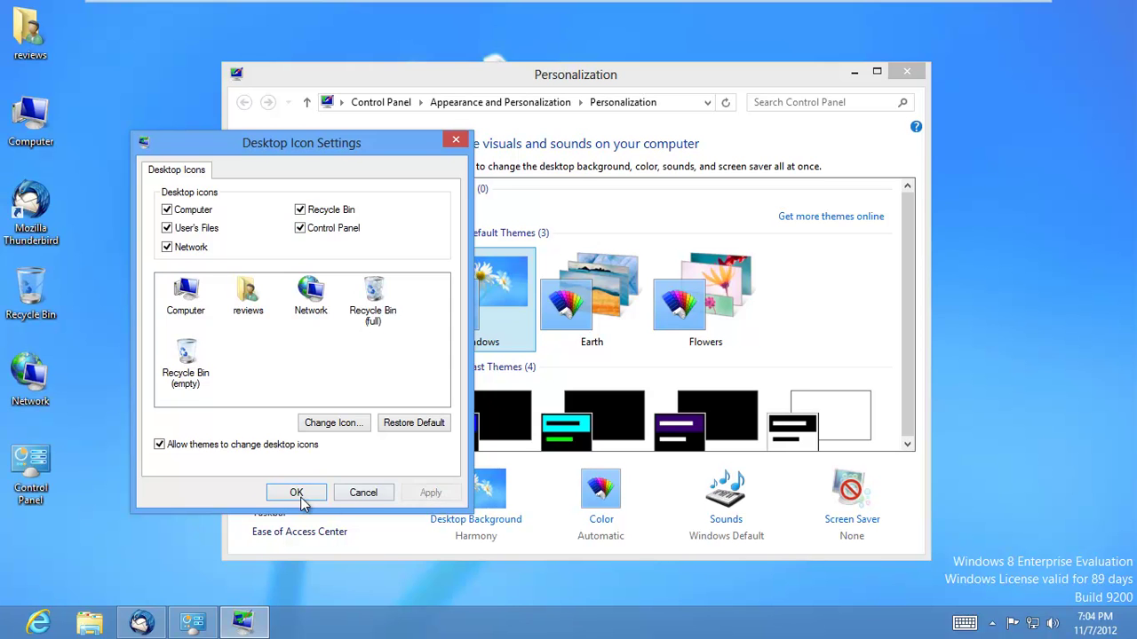
{"action": "left_click", "coordinate": [278, 494]}
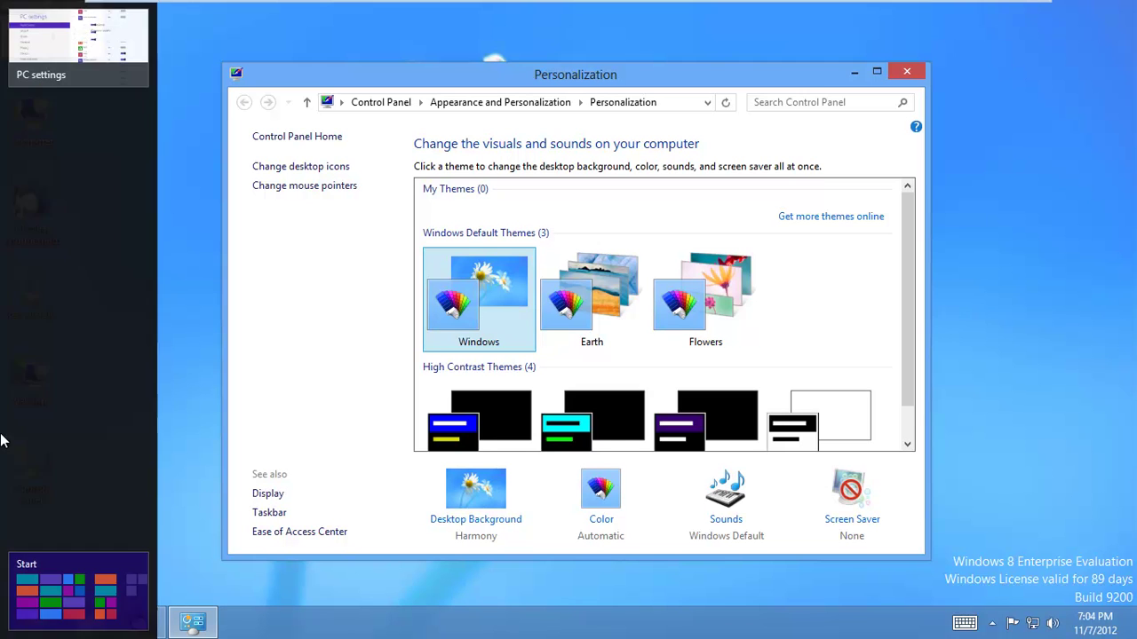
{"action": "mouse_move", "coordinate": [24, 539]}
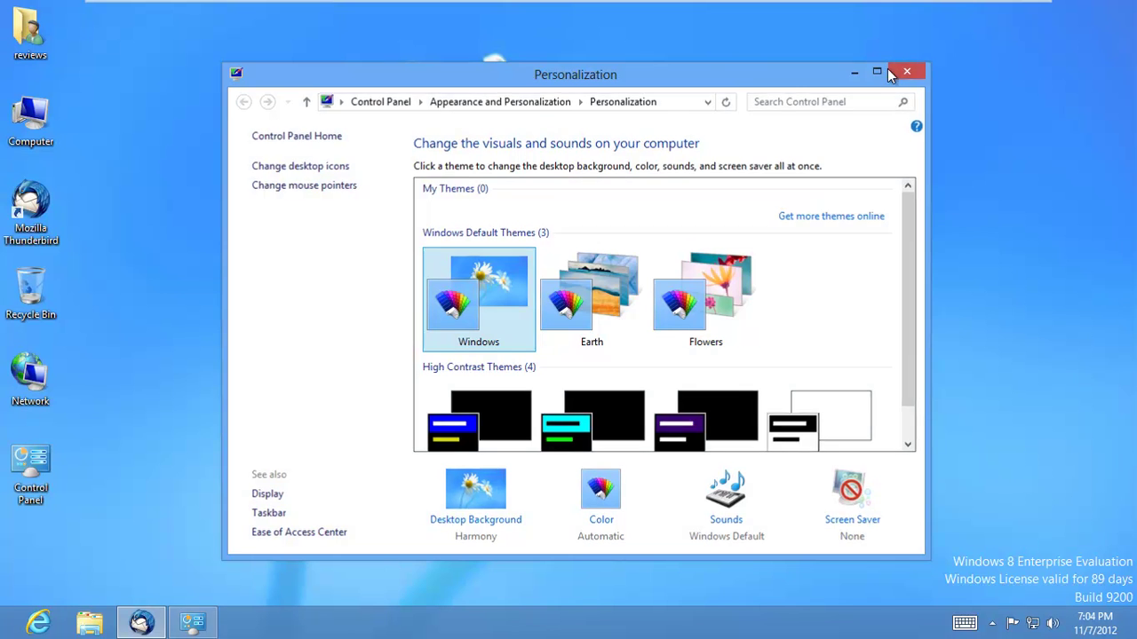
{"action": "left_click", "coordinate": [906, 71]}
Step: Open and close Control Panel and Computer from their desktop shortcuts, then show Start
{"action": "double_click", "coordinate": [34, 471]}
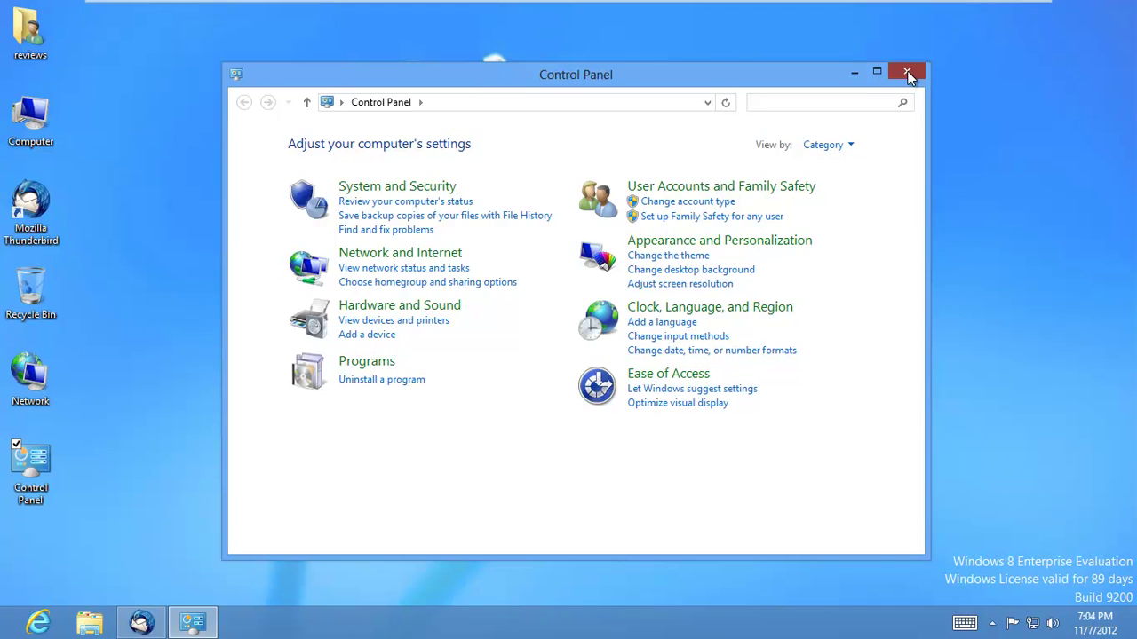
{"action": "left_click", "coordinate": [906, 71]}
{"action": "double_click", "coordinate": [31, 120]}
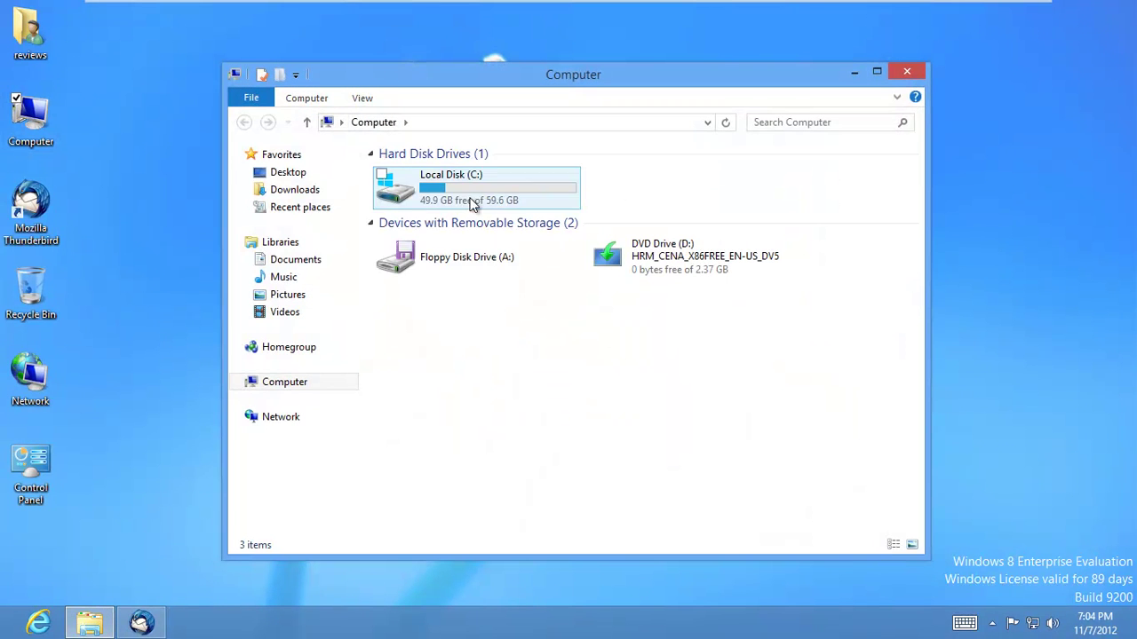
{"action": "left_click", "coordinate": [907, 72]}
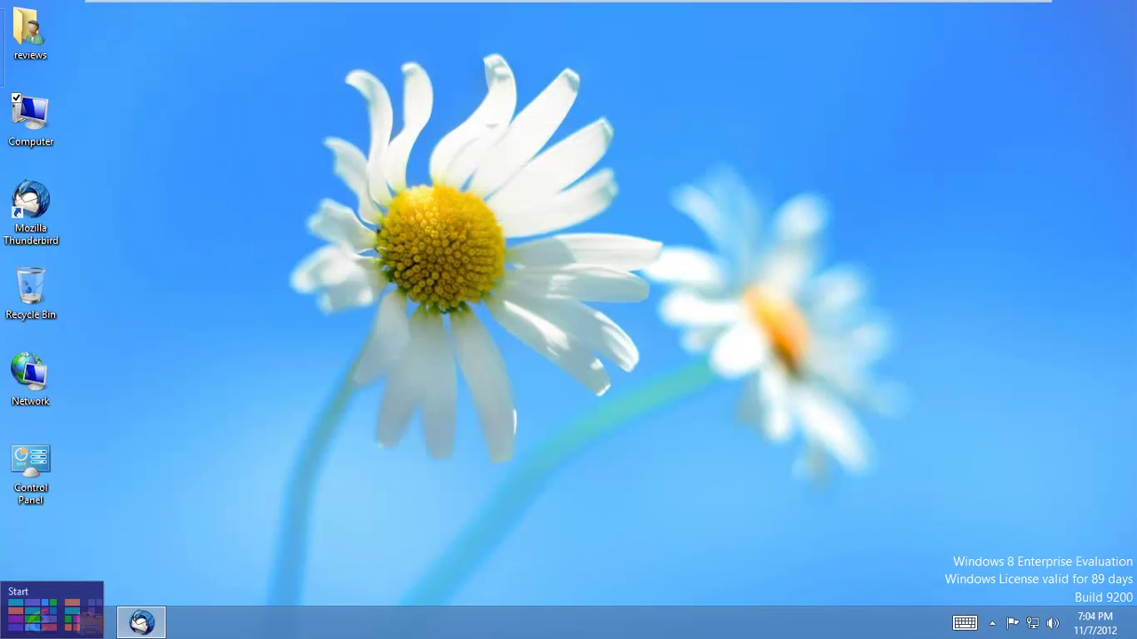
{"action": "left_click", "coordinate": [4, 635]}
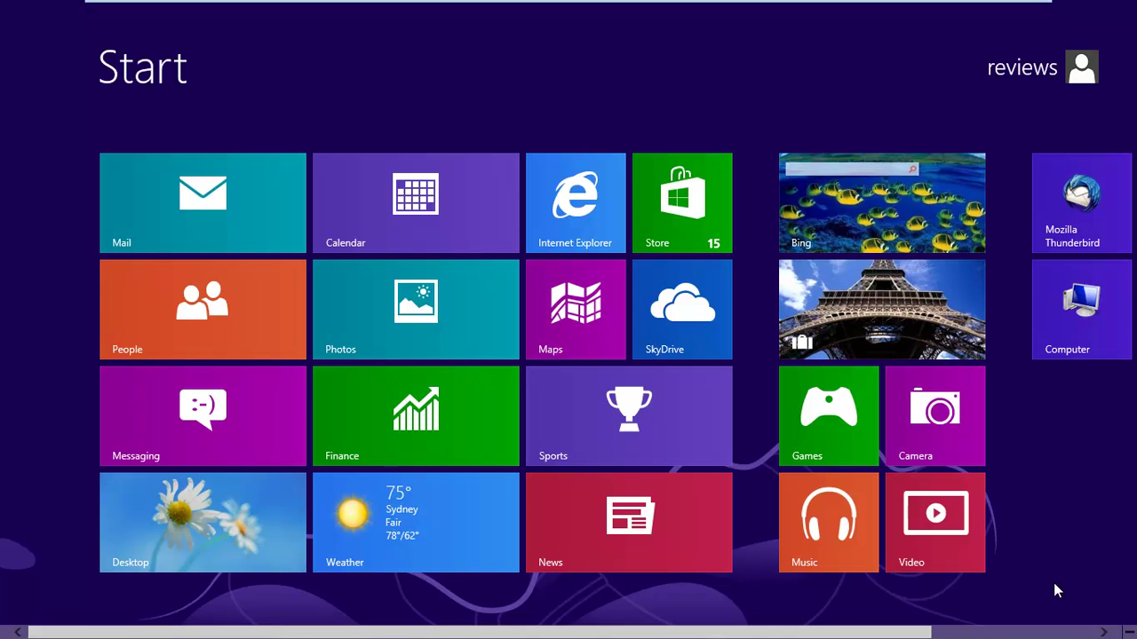
Step: Show All apps, open PC settings from the Settings charm, then return to Start
{"action": "right_click", "coordinate": [1017, 601]}
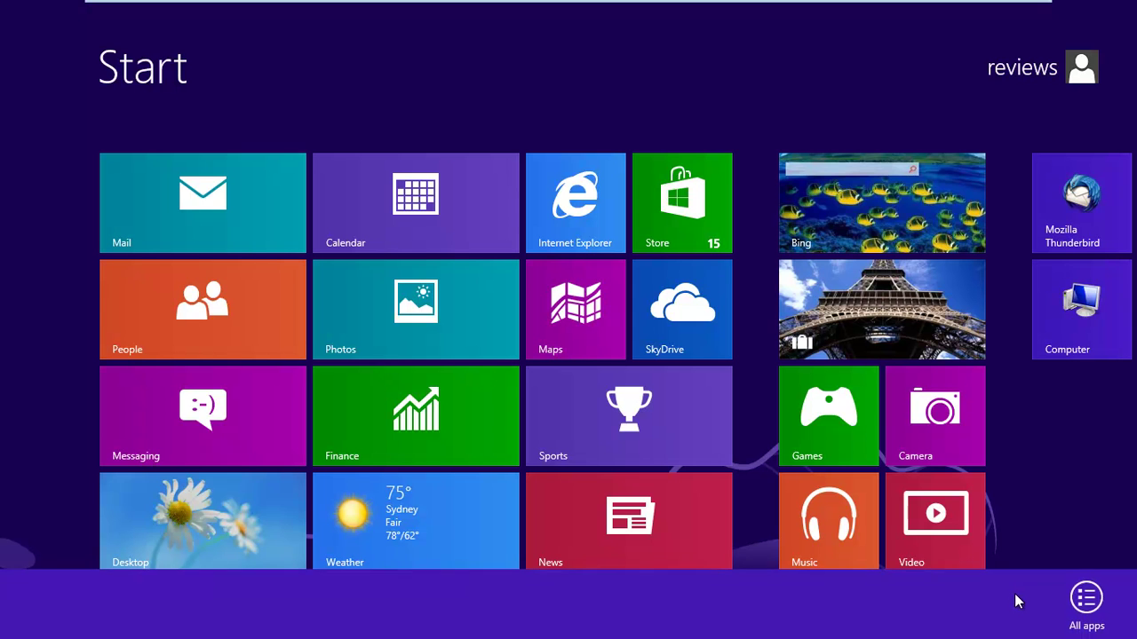
{"action": "left_click", "coordinate": [1086, 600]}
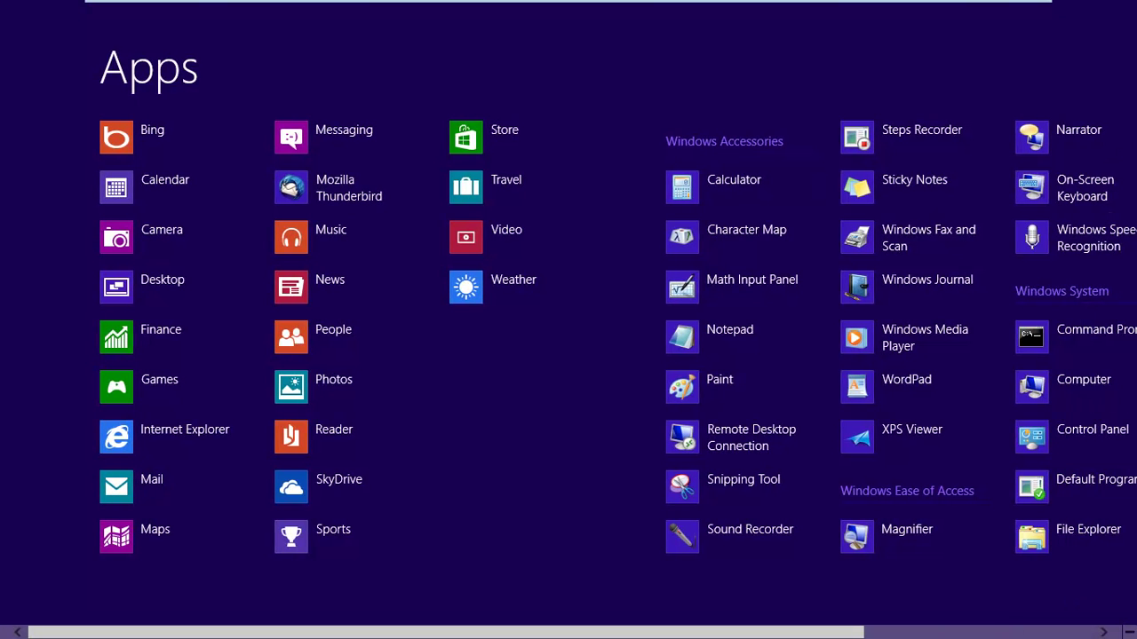
{"action": "mouse_move", "coordinate": [1132, 634]}
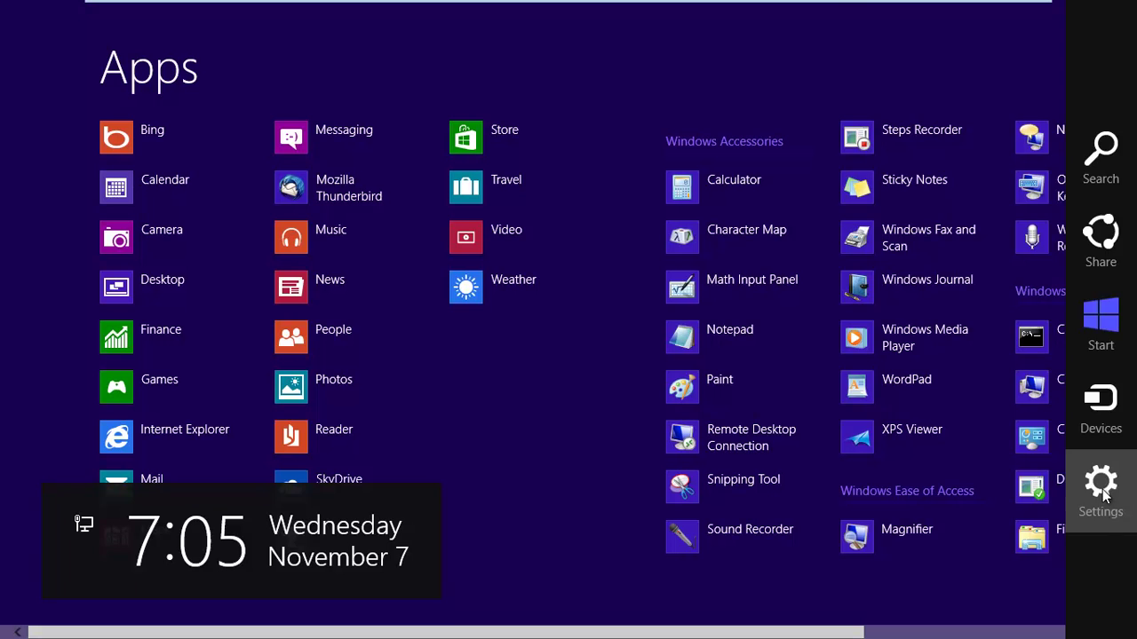
{"action": "left_click", "coordinate": [1104, 490]}
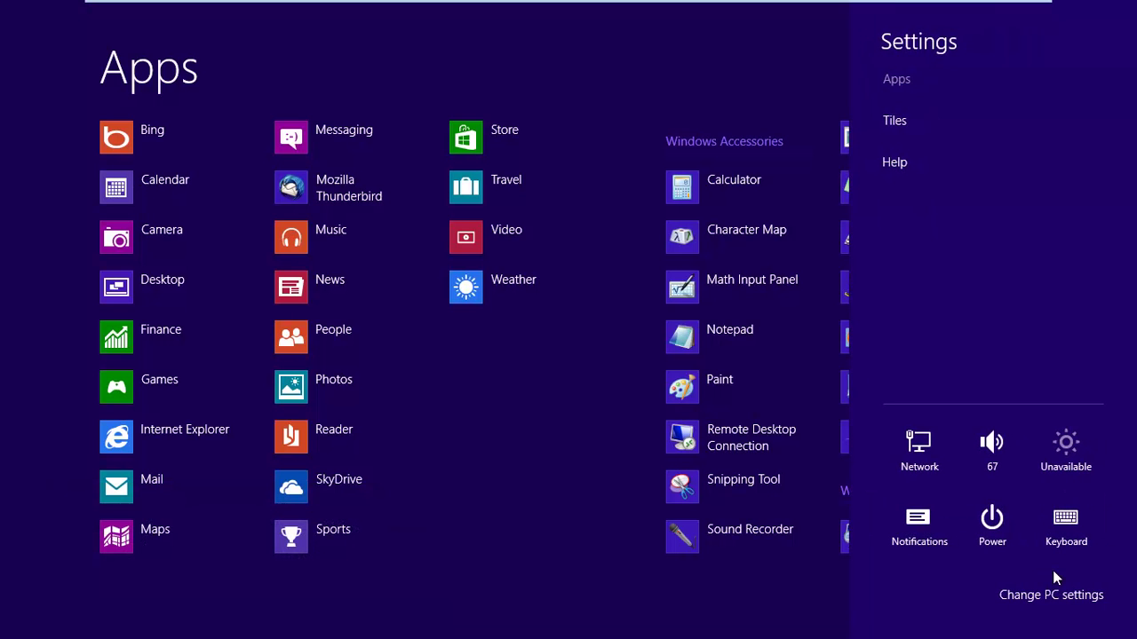
{"action": "left_click", "coordinate": [1062, 599]}
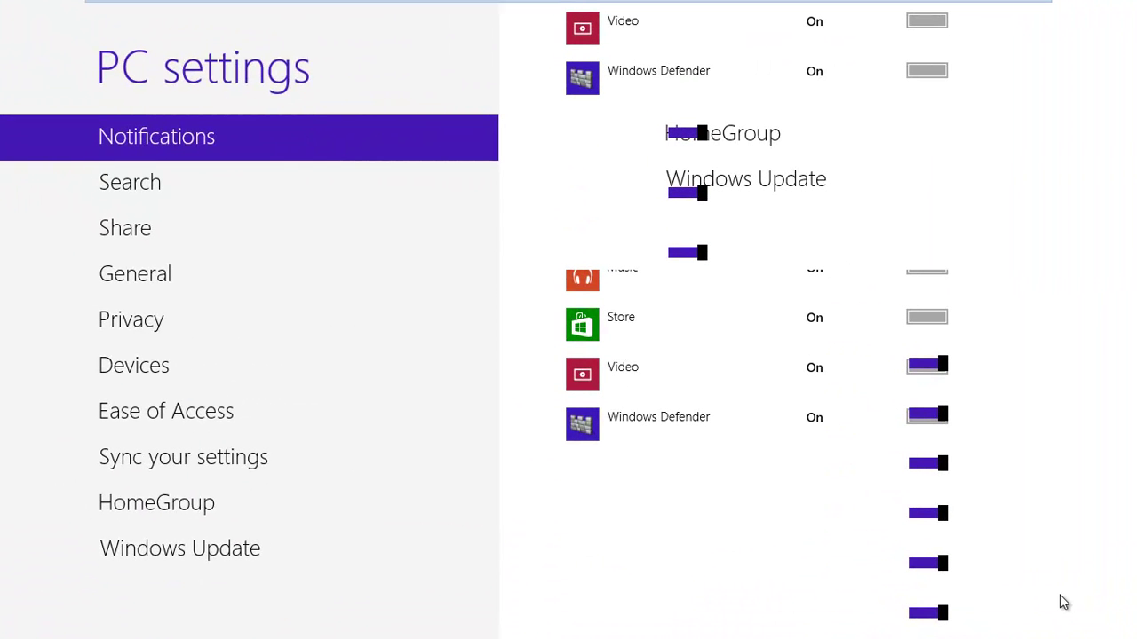
{"action": "left_click", "coordinate": [18, 626]}
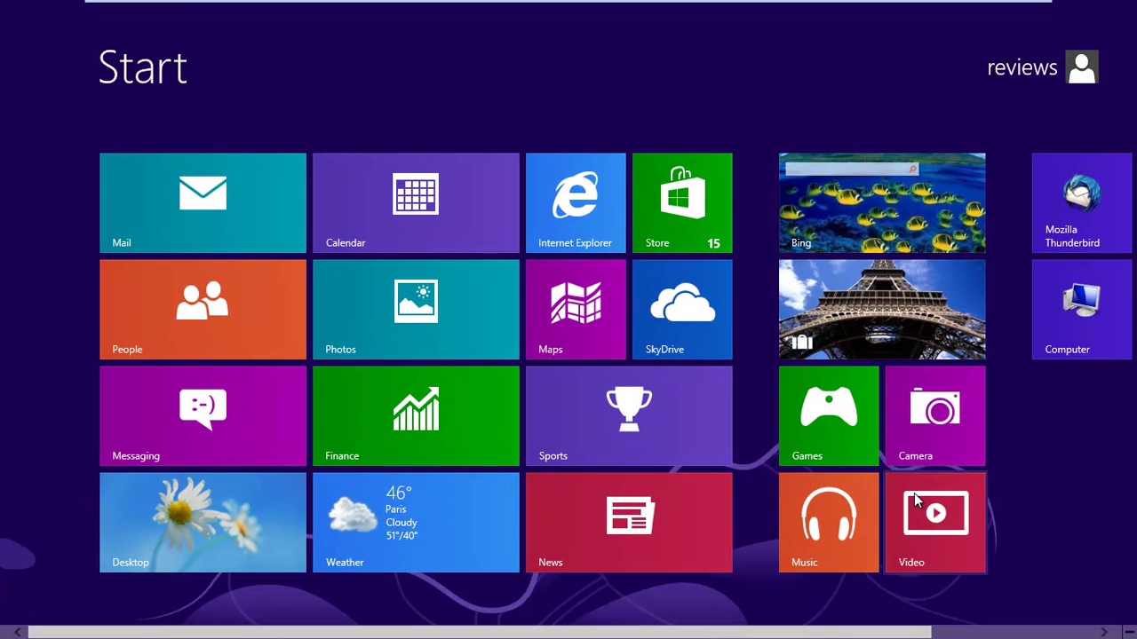
{"action": "scroll", "coordinate": [880, 601], "scroll_direction": "down", "scroll_amount": 3}
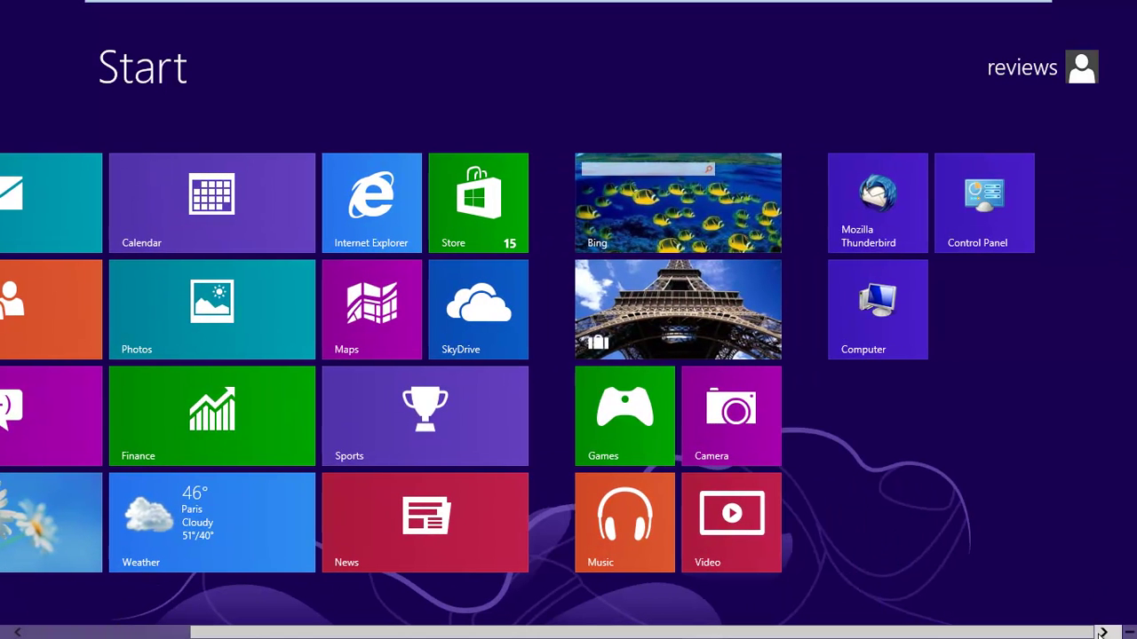
{"action": "right_click", "coordinate": [1097, 610]}
{"action": "left_click", "coordinate": [1085, 596]}
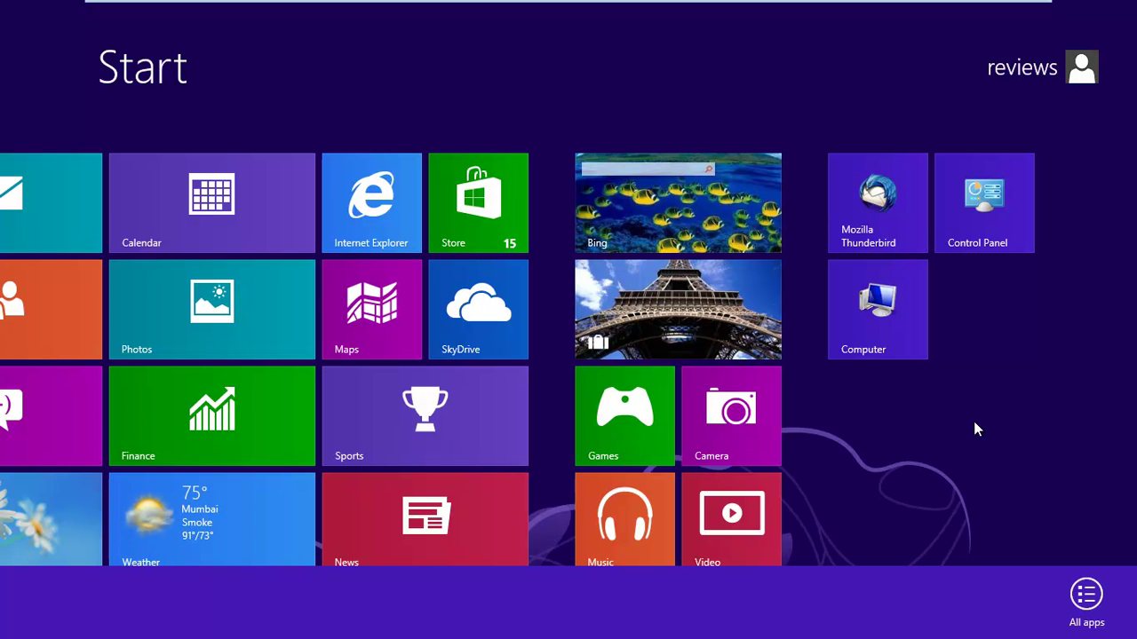
{"action": "left_click", "coordinate": [1076, 613]}
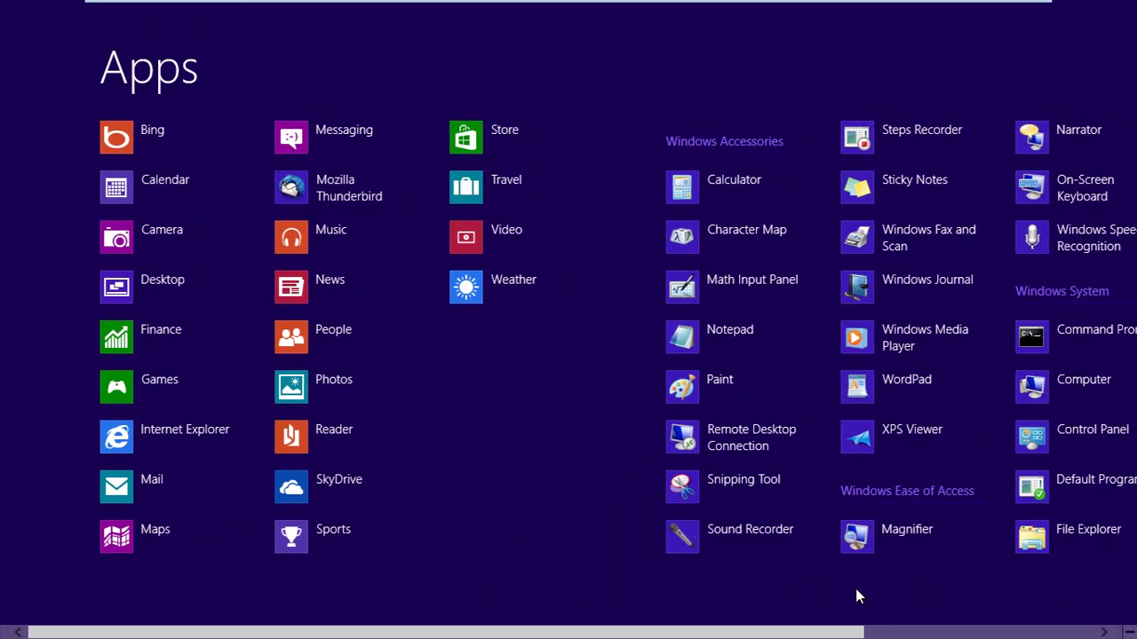
{"action": "left_click_drag", "start_coordinate": [710, 634], "coordinate": [929, 619]}
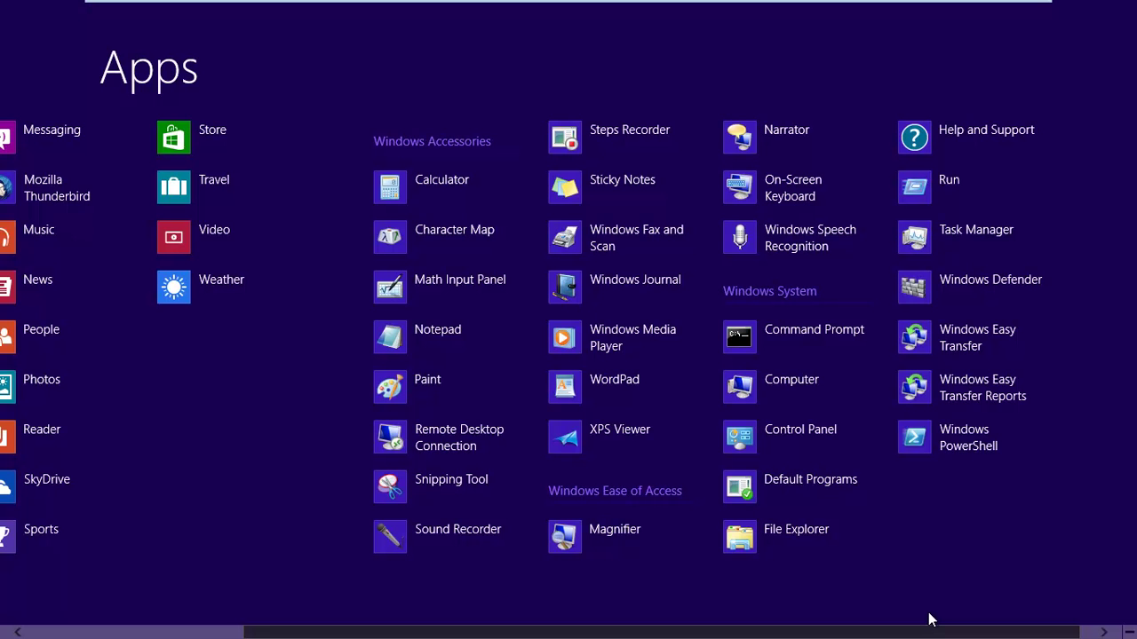
{"action": "left_click_drag", "start_coordinate": [929, 619], "coordinate": [236, 630]}
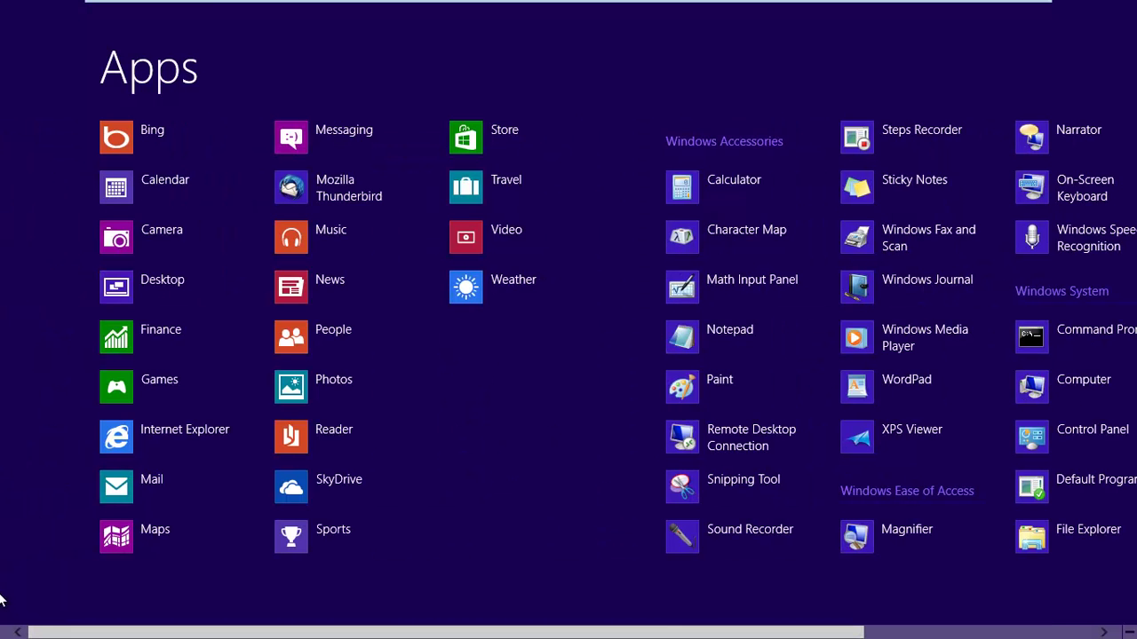
Step: Show the power options in the Start screen's Settings pane, then dismiss the pane and app bar
{"action": "left_click", "coordinate": [16, 627]}
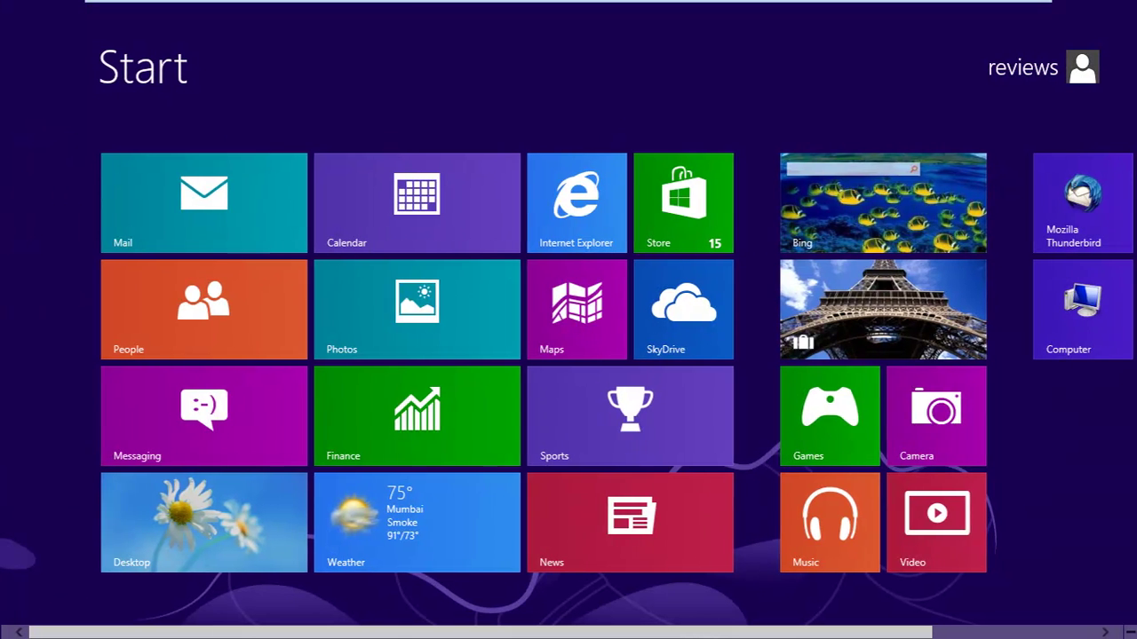
{"action": "right_click", "coordinate": [1040, 486]}
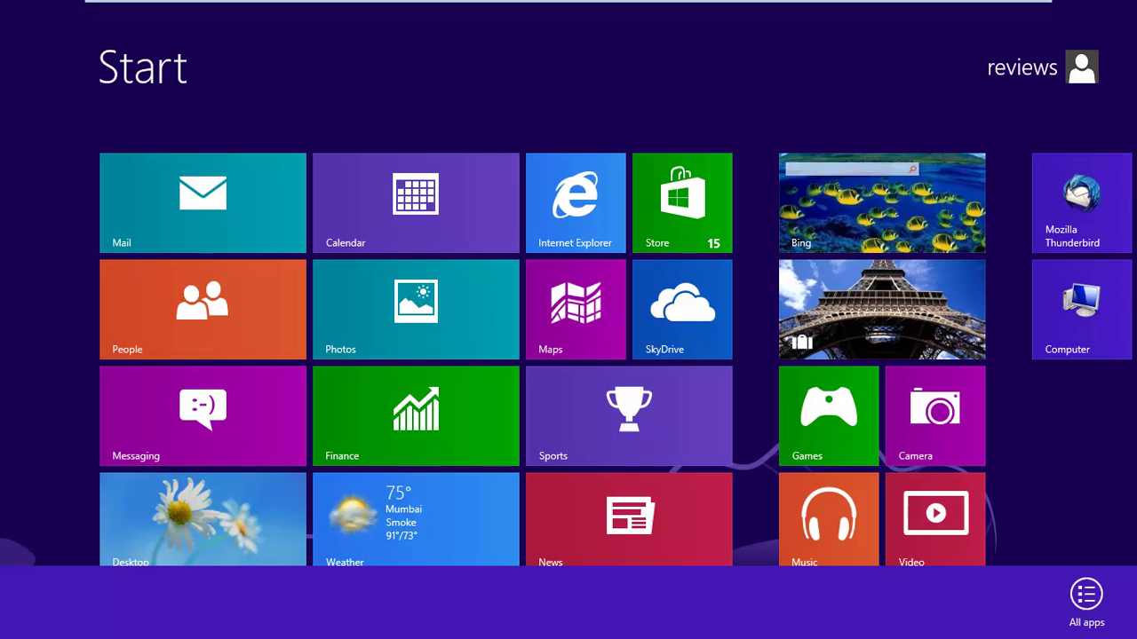
{"action": "mouse_move", "coordinate": [1135, 638]}
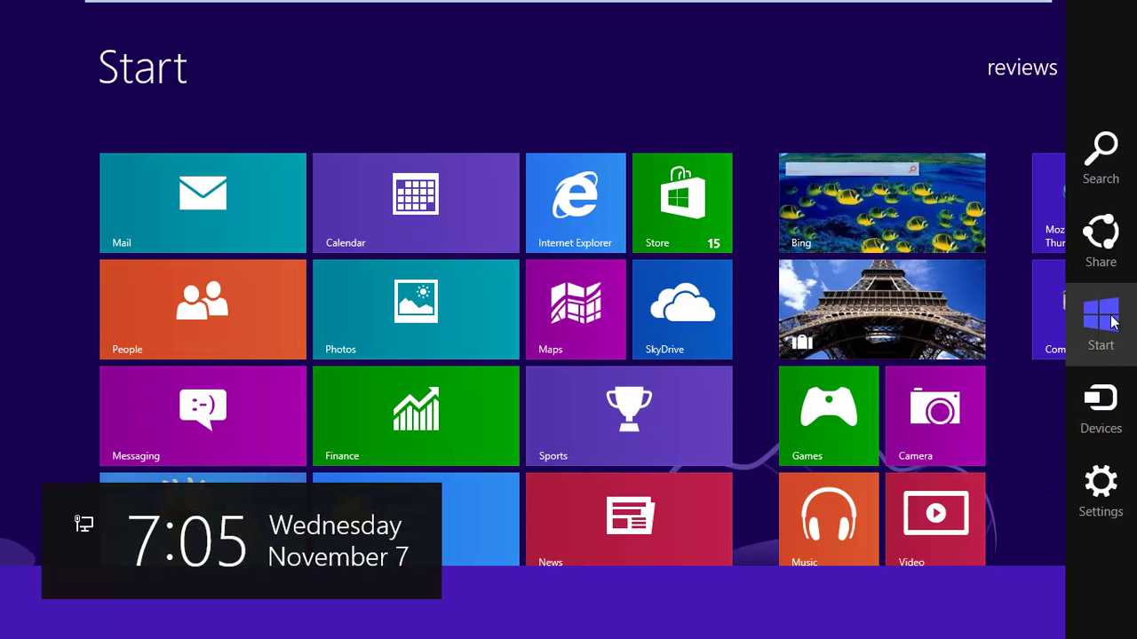
{"action": "left_click", "coordinate": [1118, 528]}
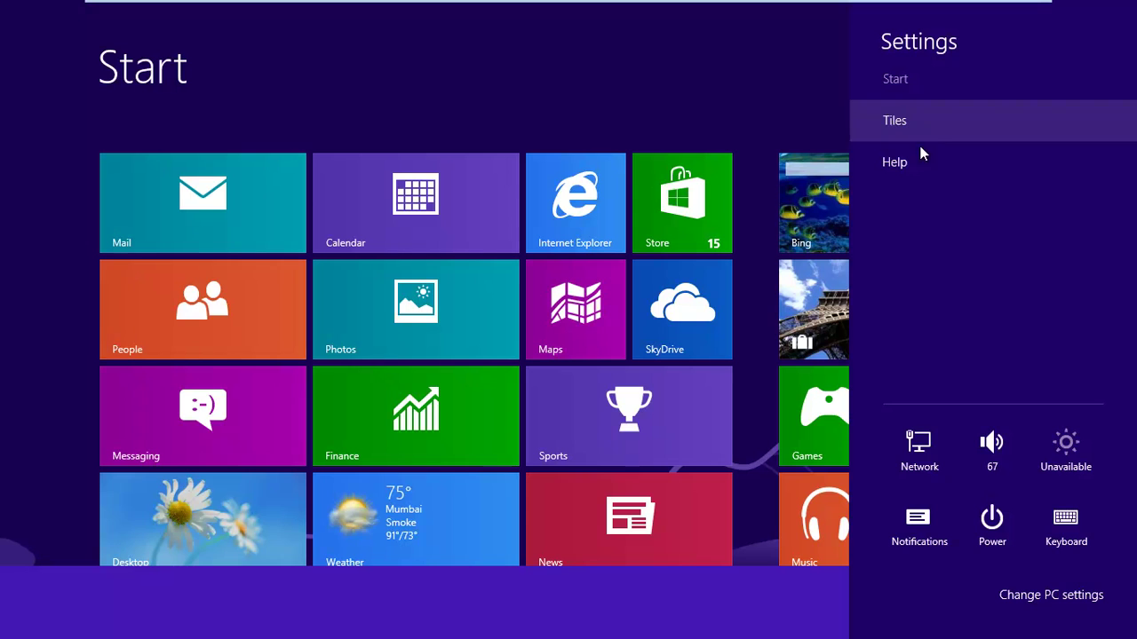
{"action": "left_click", "coordinate": [993, 522]}
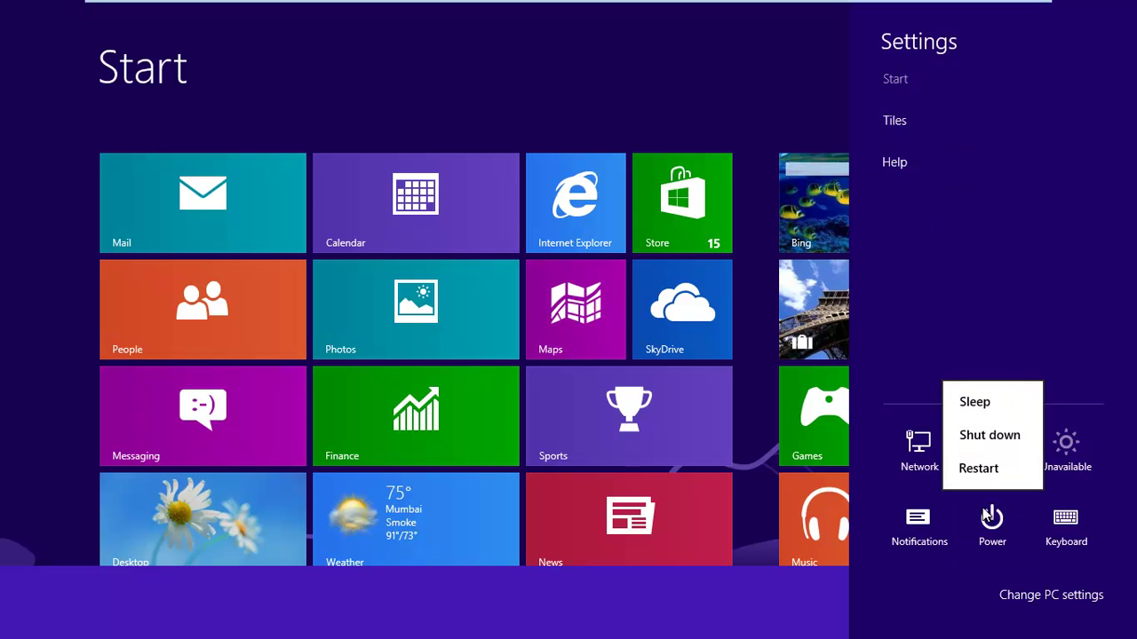
{"action": "left_click", "coordinate": [666, 617]}
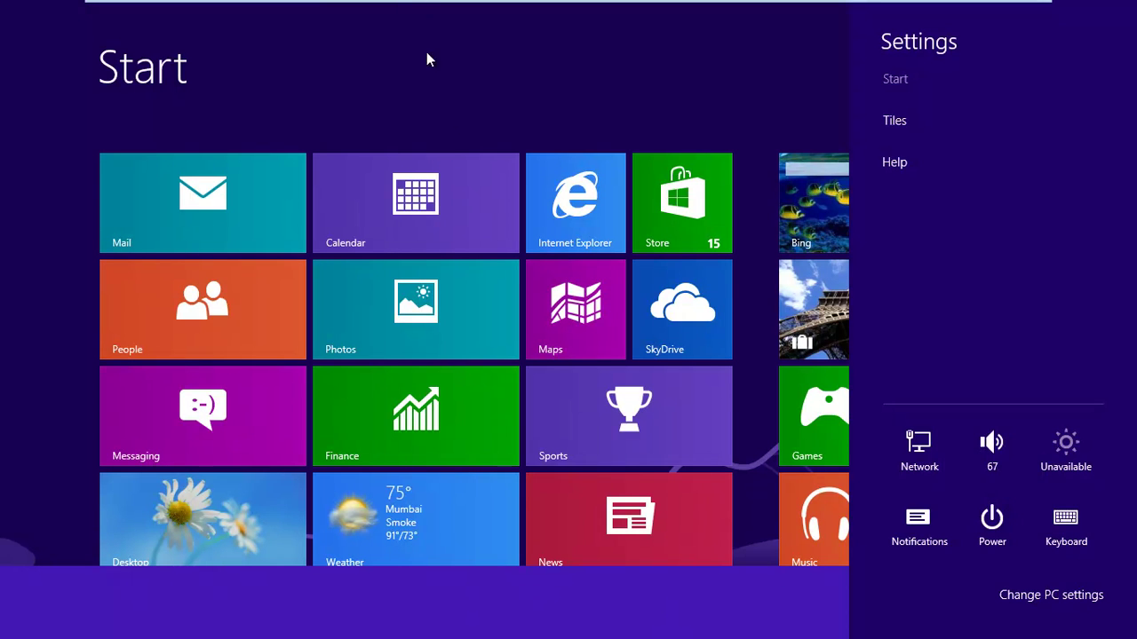
{"action": "left_click", "coordinate": [448, 127]}
{"action": "left_click", "coordinate": [1027, 493]}
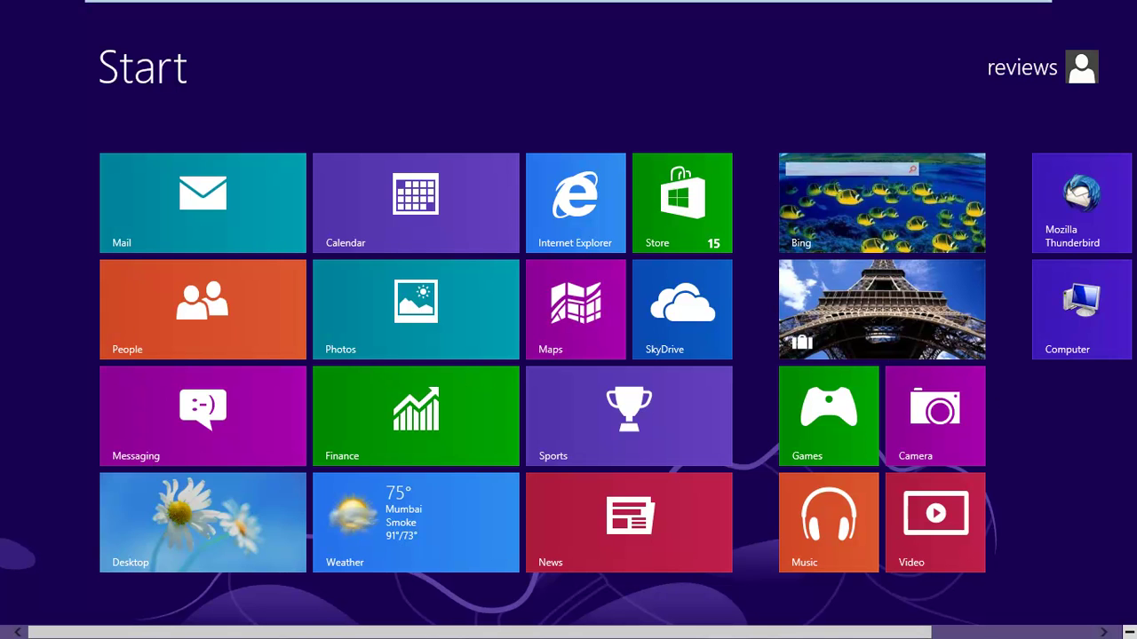
Step: Reopen Settings, show Sleep, Shut down and Restart, close that menu with Esc, and continue into PC settings
{"action": "left_click", "coordinate": [1100, 488]}
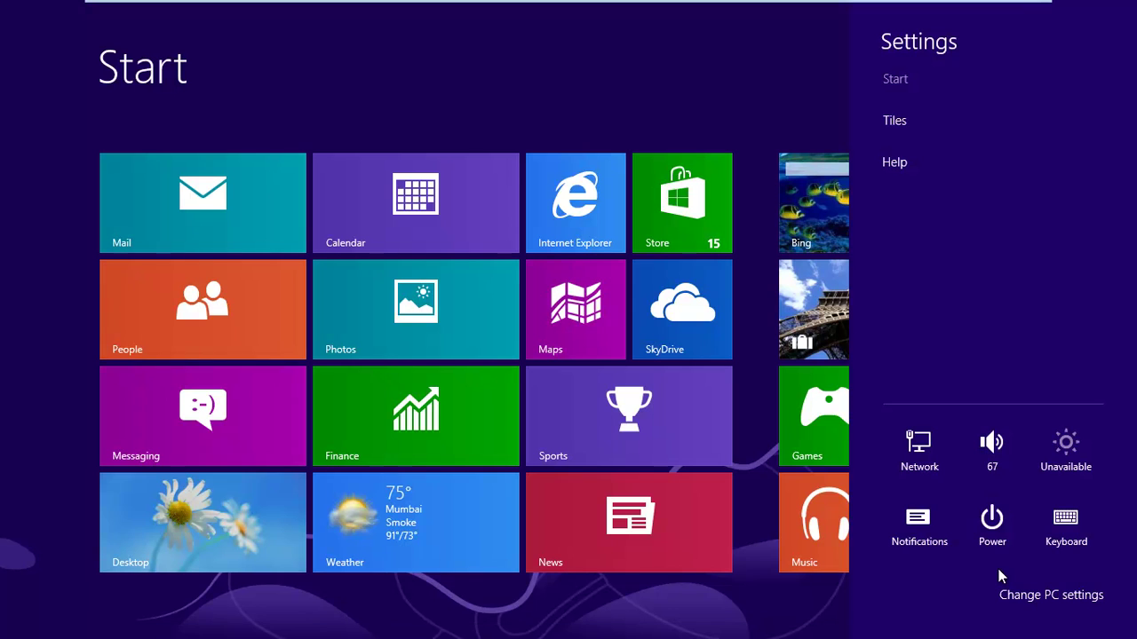
{"action": "left_click", "coordinate": [991, 521]}
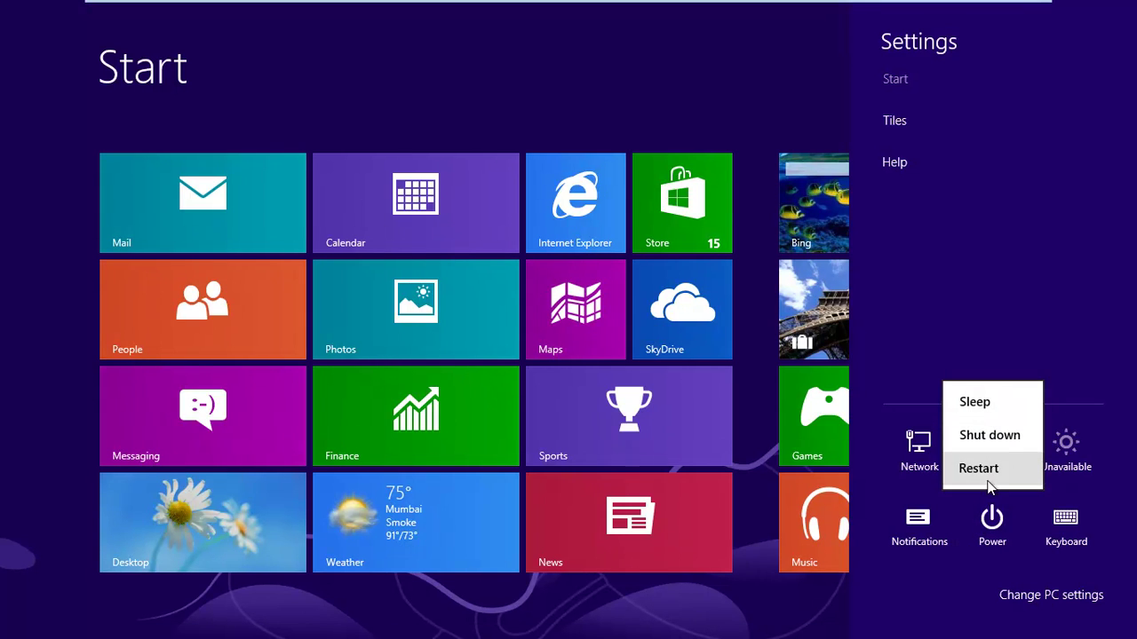
{"action": "key", "text": "Escape"}
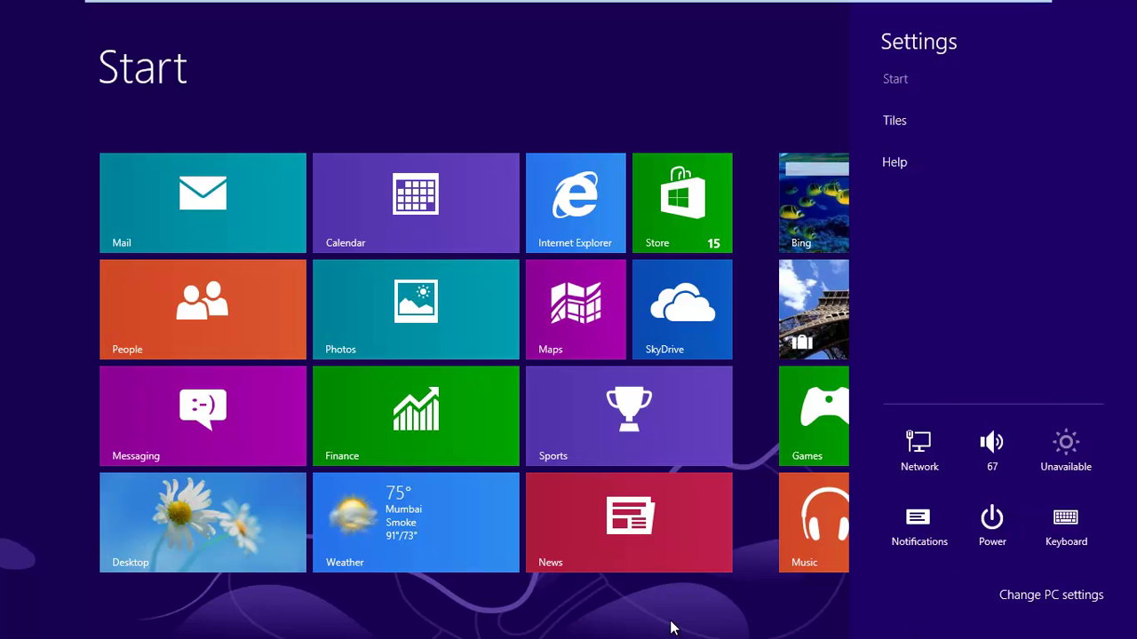
{"action": "left_click", "coordinate": [990, 602]}
Step: Open PC settings and browse Notifications, Search, Share, General, Privacy and Devices
{"action": "left_click", "coordinate": [1057, 591]}
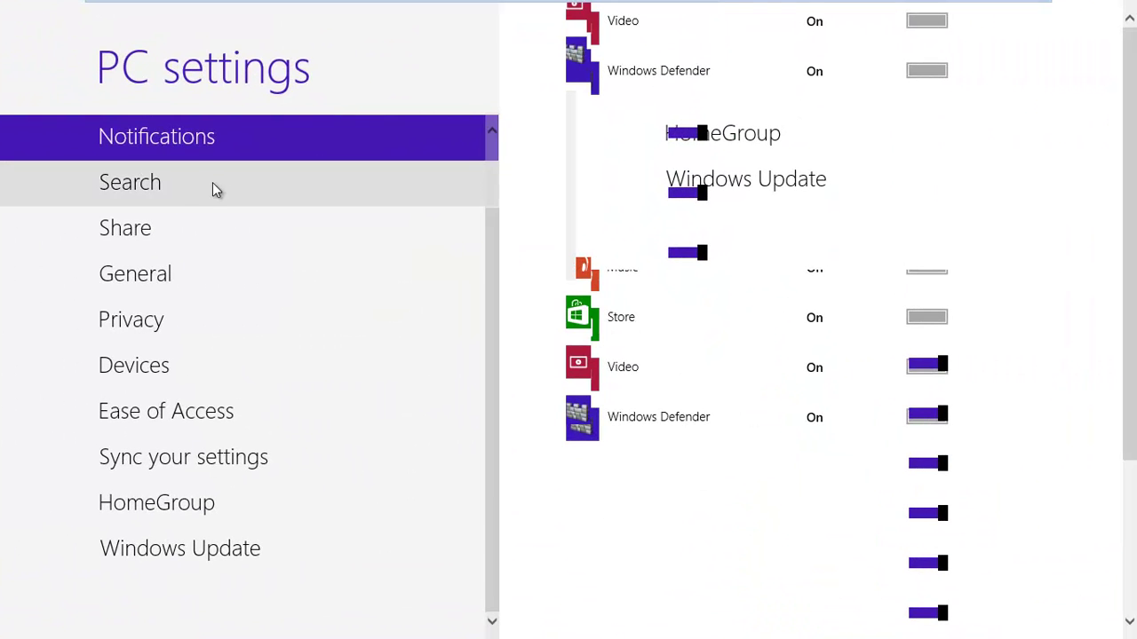
{"action": "left_click", "coordinate": [189, 182]}
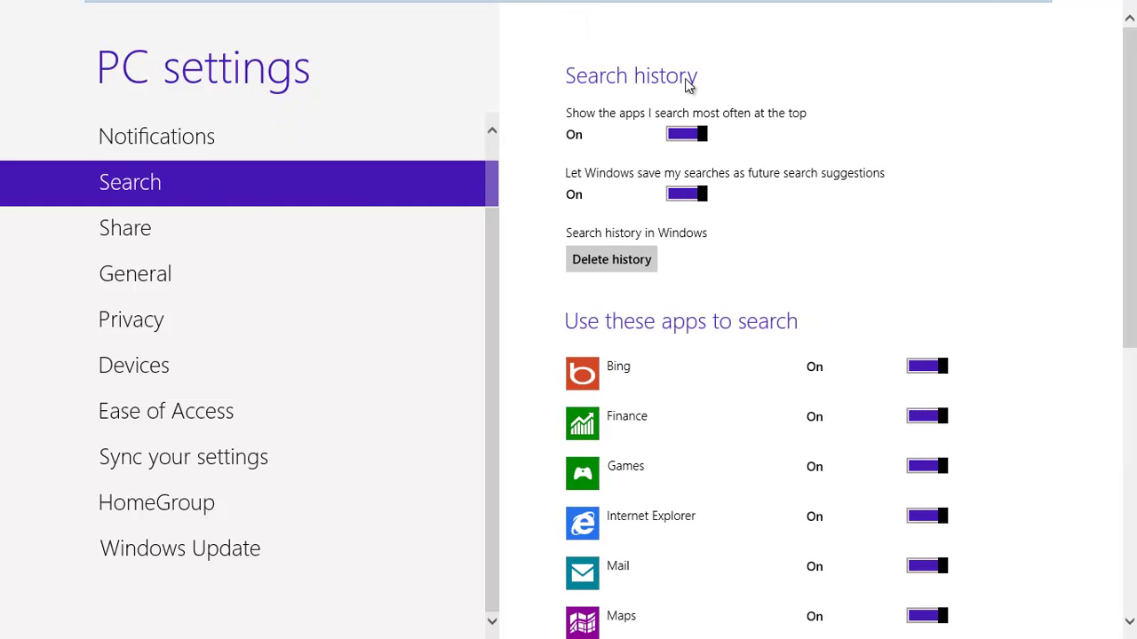
{"action": "left_click", "coordinate": [131, 149]}
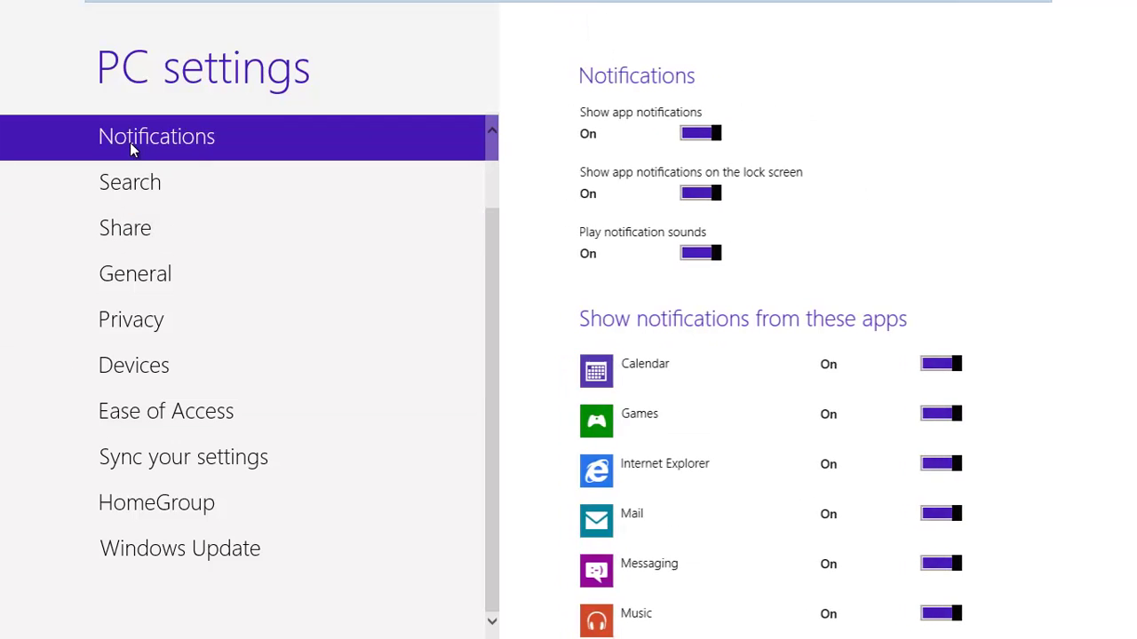
{"action": "left_click", "coordinate": [147, 187]}
{"action": "left_click", "coordinate": [151, 231]}
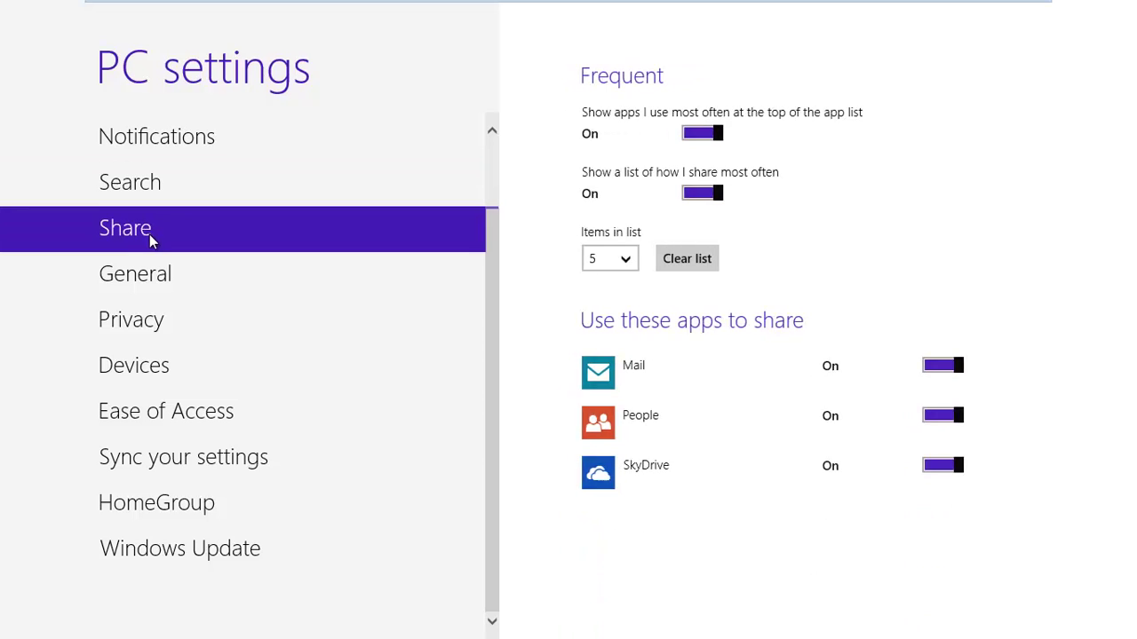
{"action": "left_click", "coordinate": [156, 272]}
{"action": "left_click", "coordinate": [175, 316]}
{"action": "left_click", "coordinate": [187, 362]}
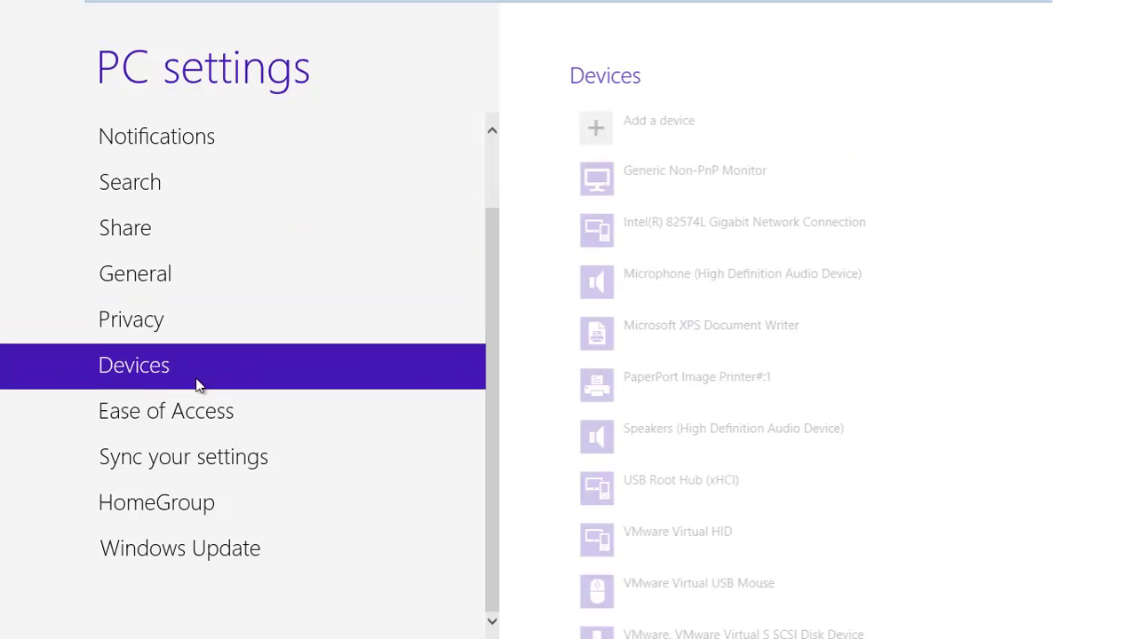
Step: Browse Ease of Access, Sync your settings, HomeGroup and Windows Update, then return to Start
{"action": "left_click", "coordinate": [213, 408]}
{"action": "left_click", "coordinate": [229, 458]}
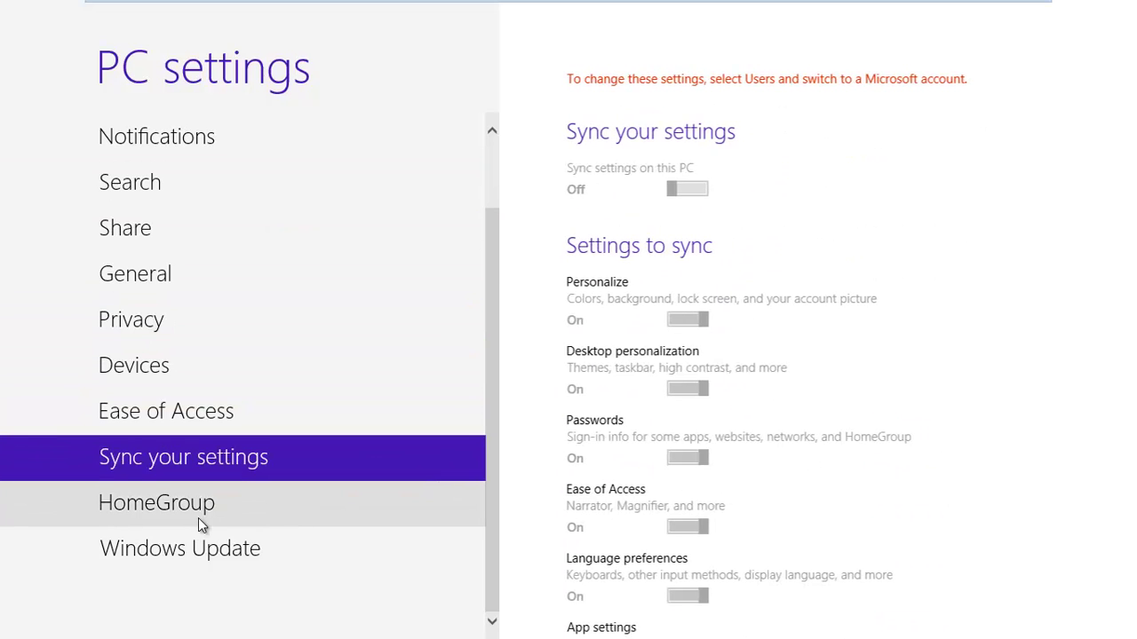
{"action": "left_click", "coordinate": [213, 519]}
{"action": "left_click", "coordinate": [220, 565]}
{"action": "left_click", "coordinate": [173, 138]}
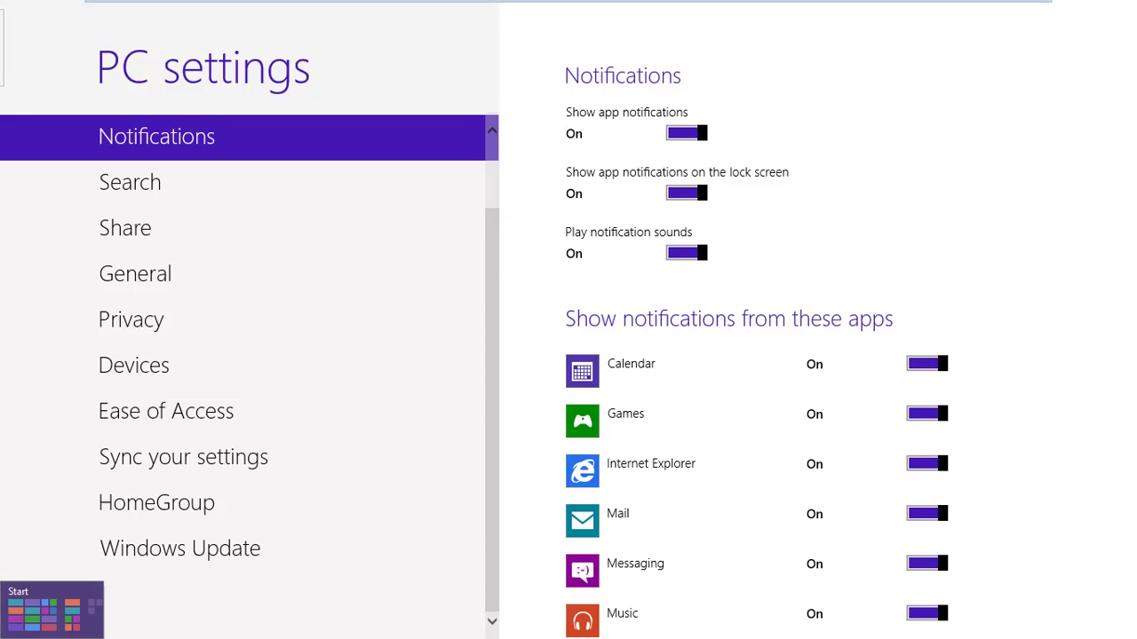
{"action": "left_click", "coordinate": [13, 635]}
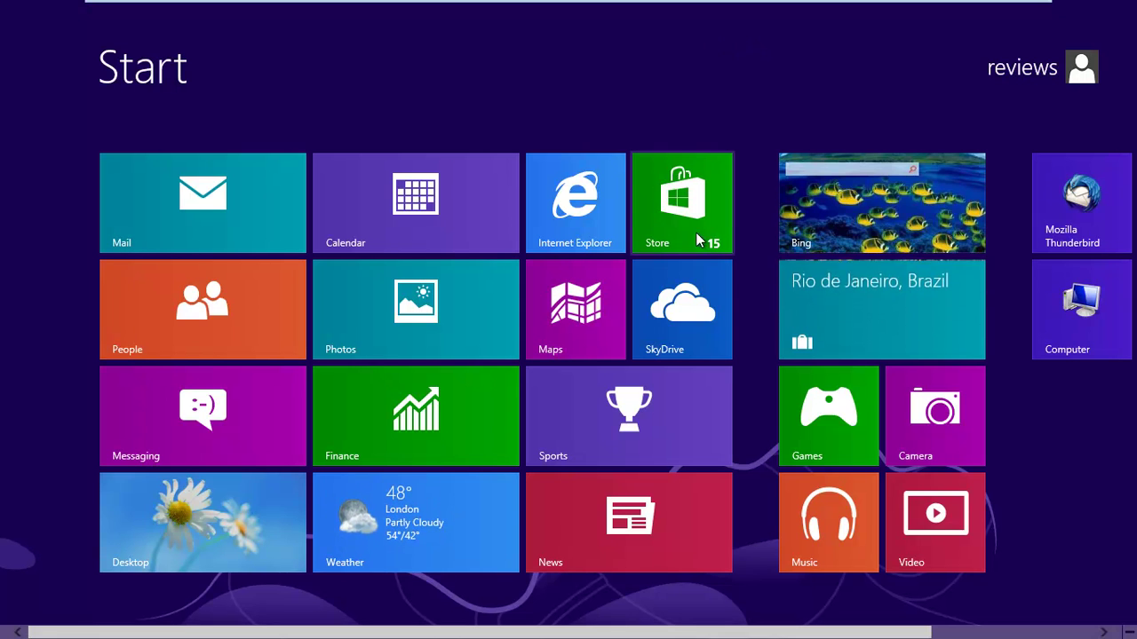
Step: Launch Mozilla Thunderbird from its desktop shortcut and look over the Inbox
{"action": "left_click", "coordinate": [1102, 340]}
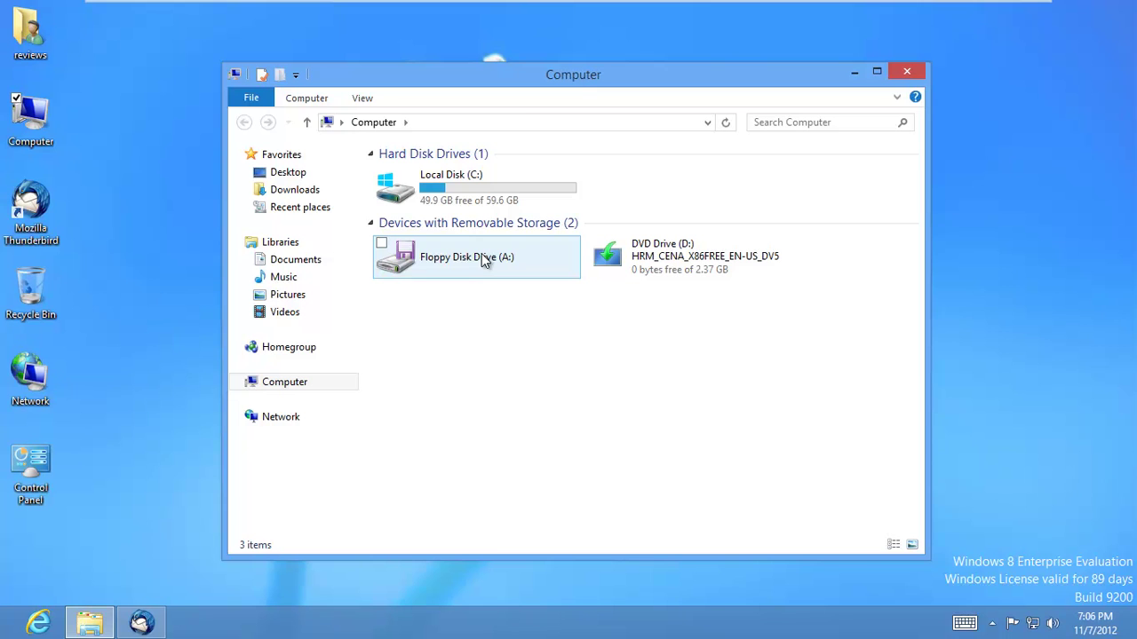
{"action": "double_click", "coordinate": [46, 206]}
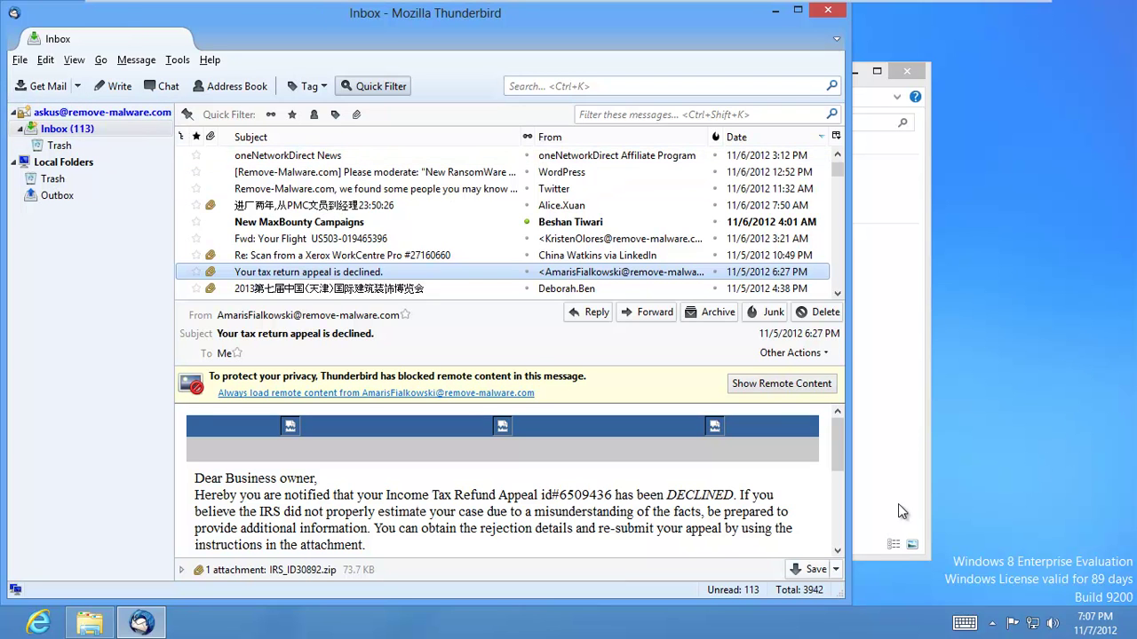
{"action": "left_click_drag", "start_coordinate": [842, 451], "coordinate": [842, 425]}
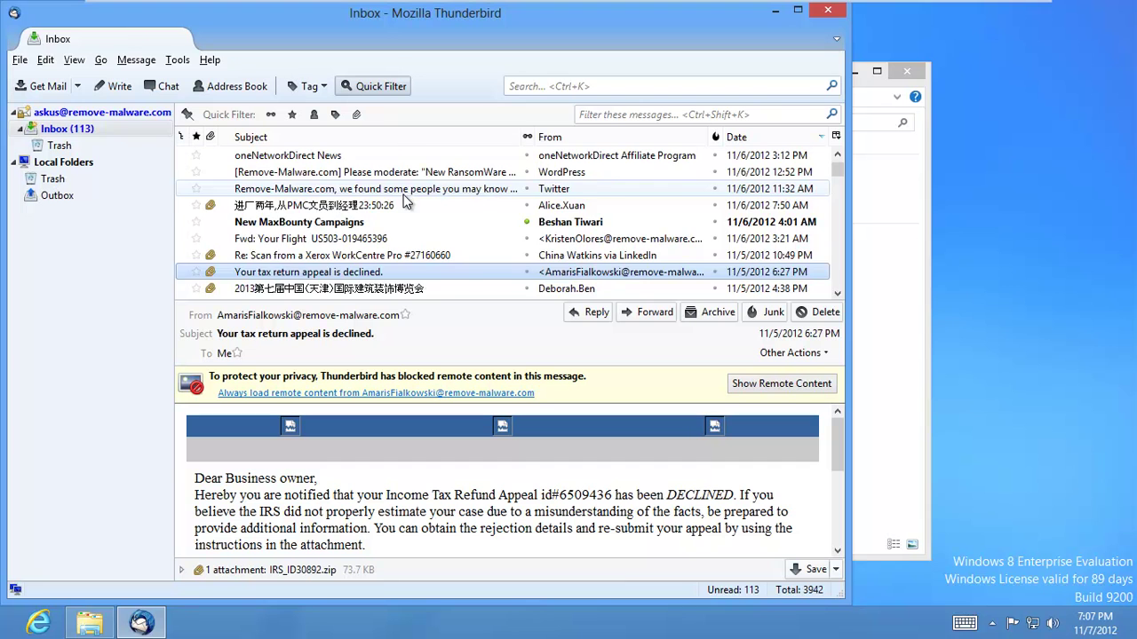
{"action": "scroll", "coordinate": [404, 203], "scroll_direction": "down", "scroll_amount": 4}
{"action": "scroll", "coordinate": [399, 208], "scroll_direction": "up", "scroll_amount": 1}
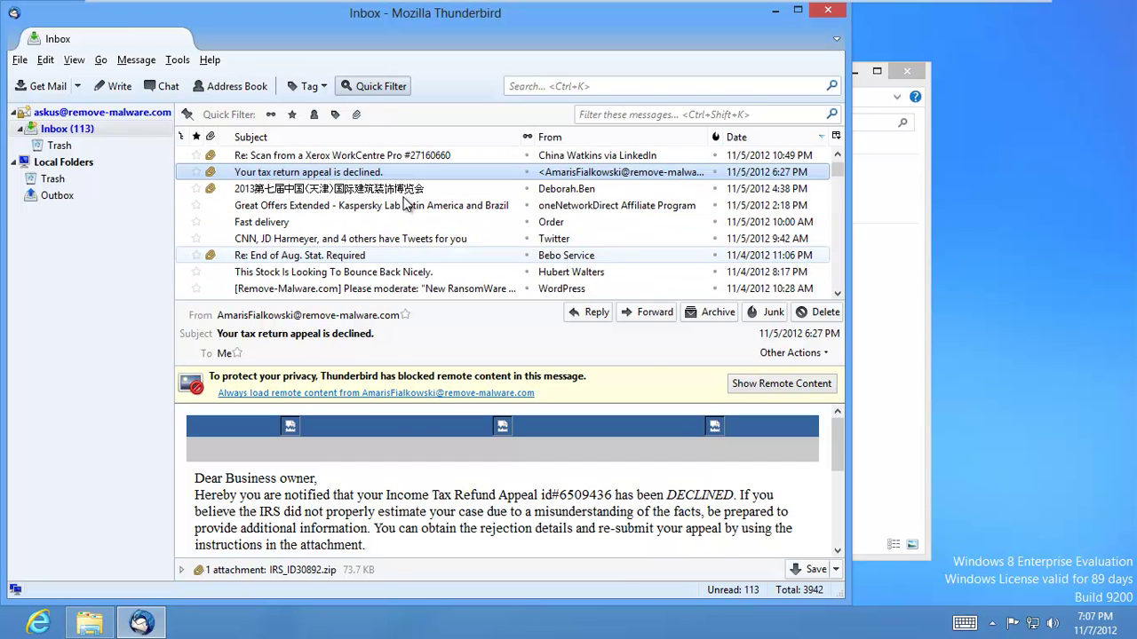
Step: Preview Inbox messages, ending on 'Re: Scan from a Xerox WorkCentre Pro'
{"action": "left_click", "coordinate": [352, 259]}
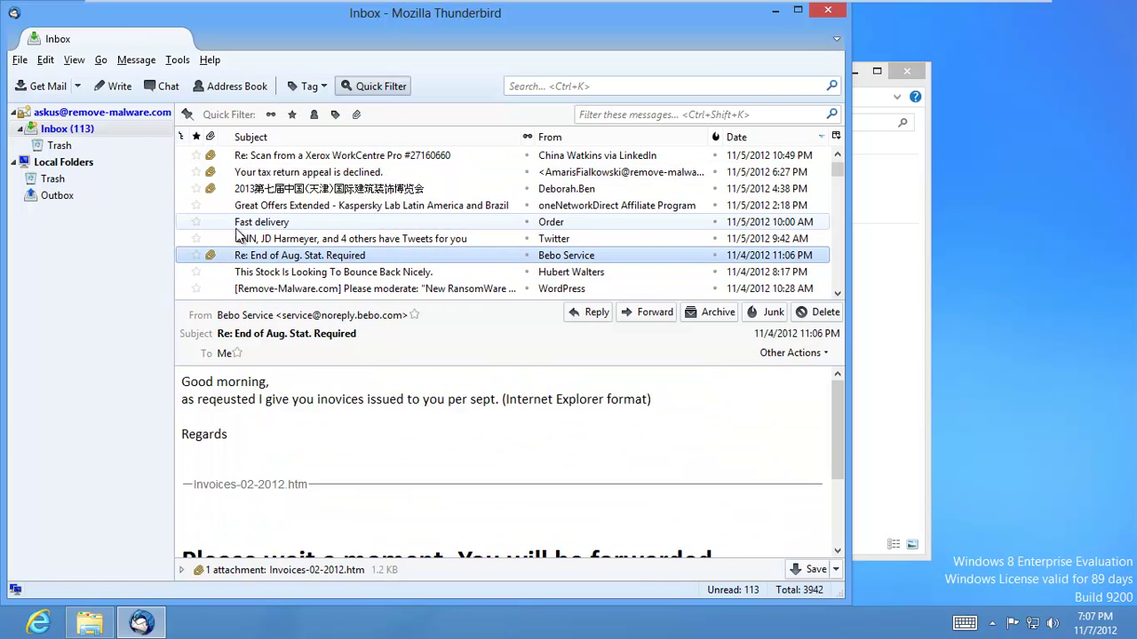
{"action": "left_click", "coordinate": [229, 190]}
{"action": "left_click", "coordinate": [213, 171]}
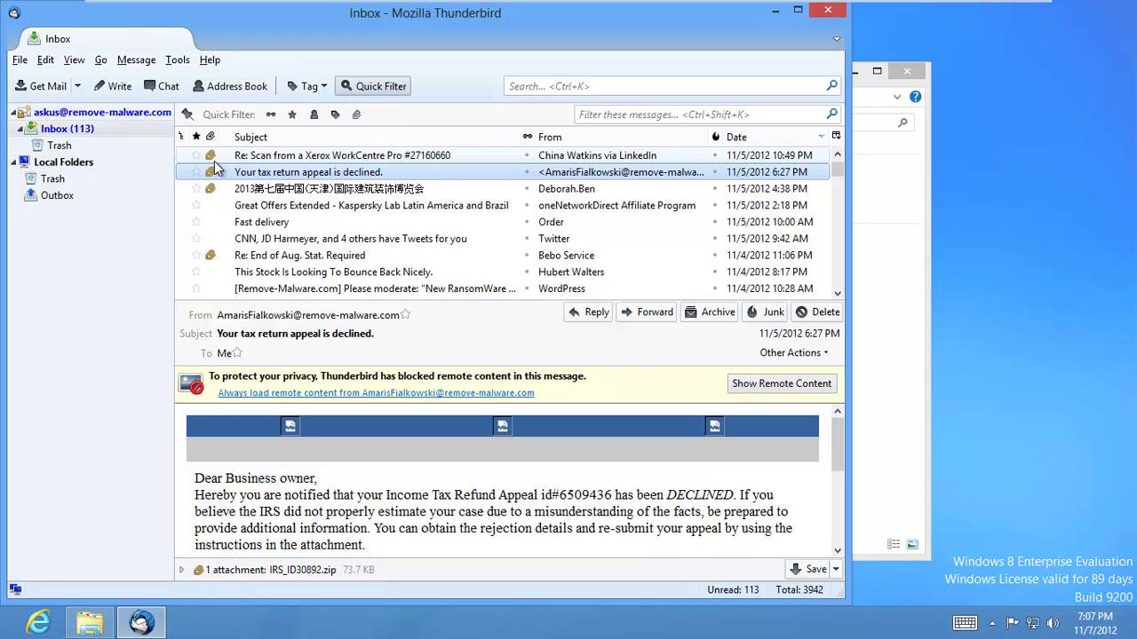
{"action": "left_click", "coordinate": [415, 158]}
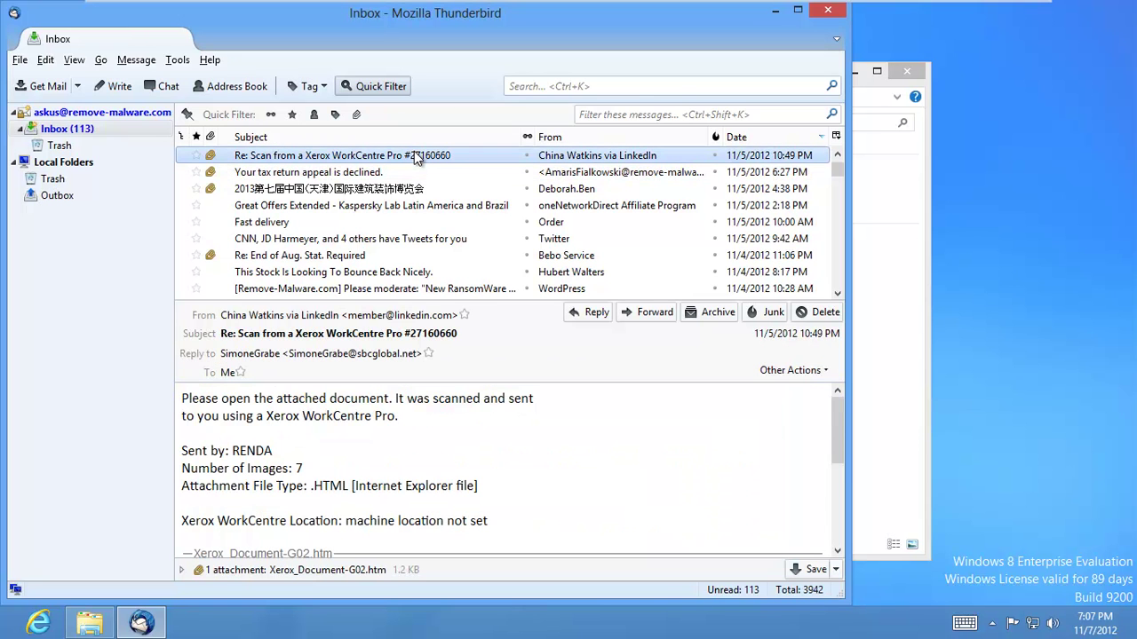